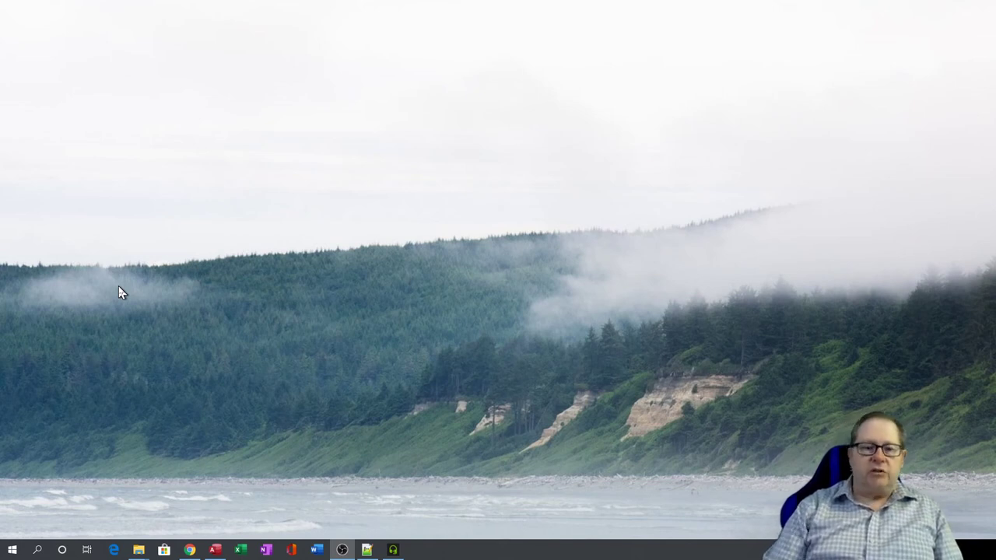
Switch to Access, open the tblContacts table in Datasheet view and browse down to its last records
click(215, 550)
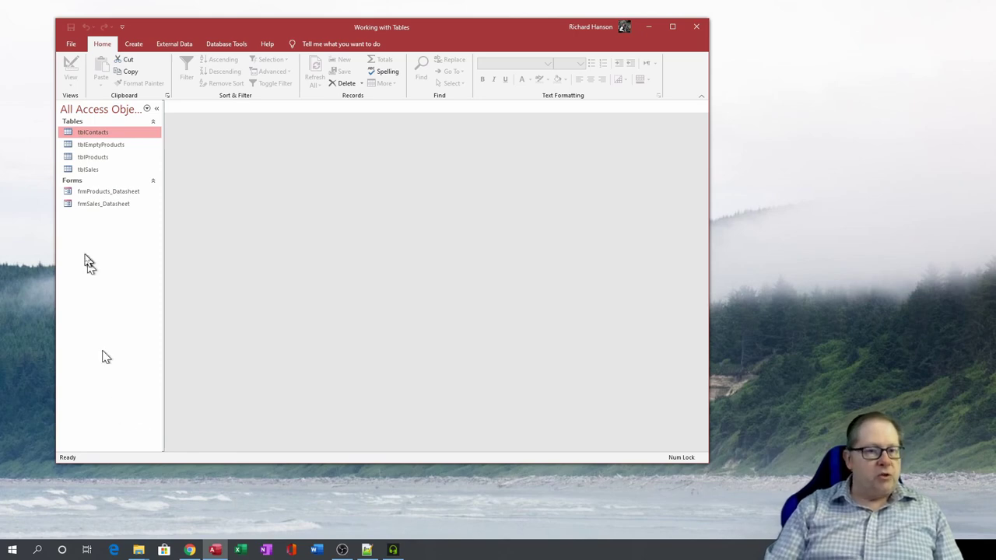
double_click(93, 132)
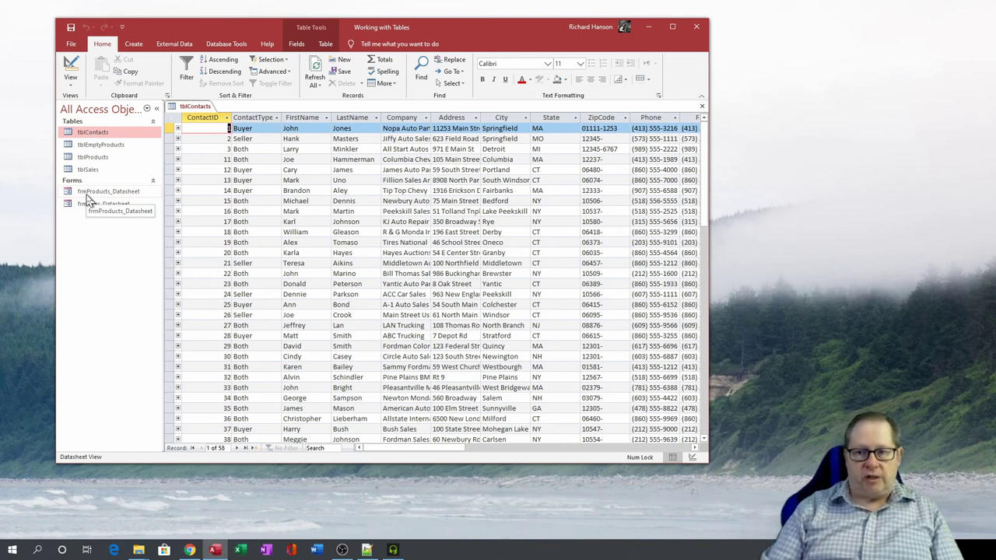
drag(705, 218, 703, 318)
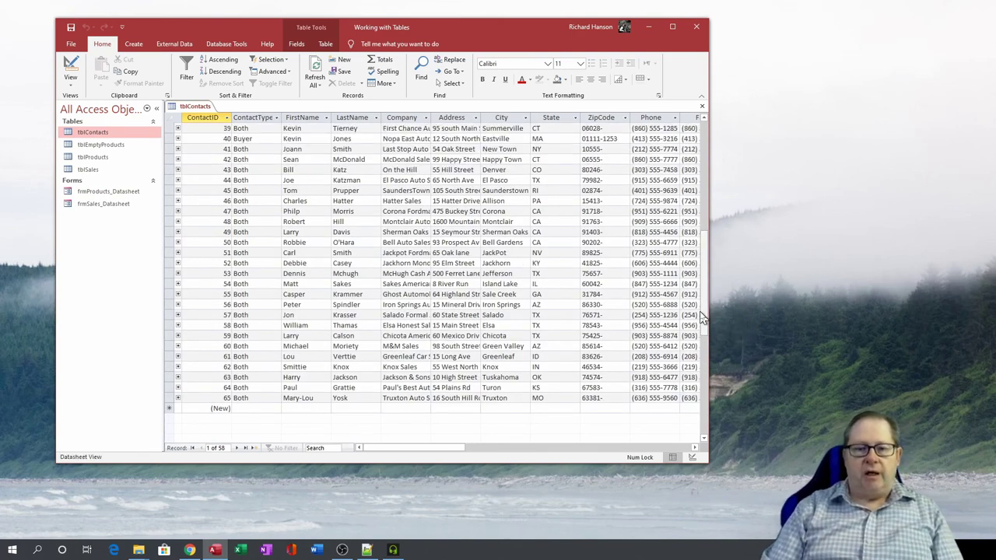
drag(709, 314, 705, 233)
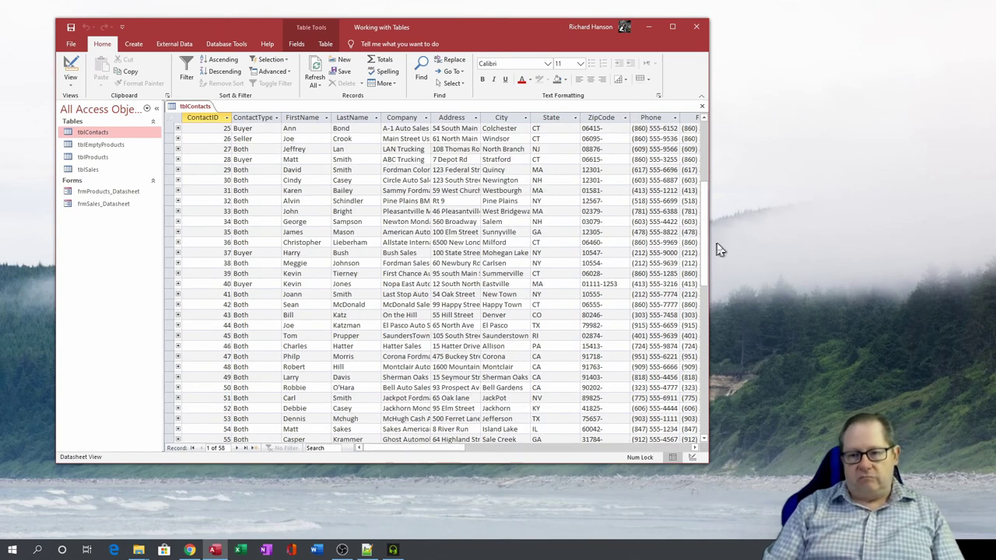
mouse_move(439, 450)
mouse_down()
mouse_move(585, 466)
mouse_move(632, 459)
mouse_move(438, 457)
mouse_up()
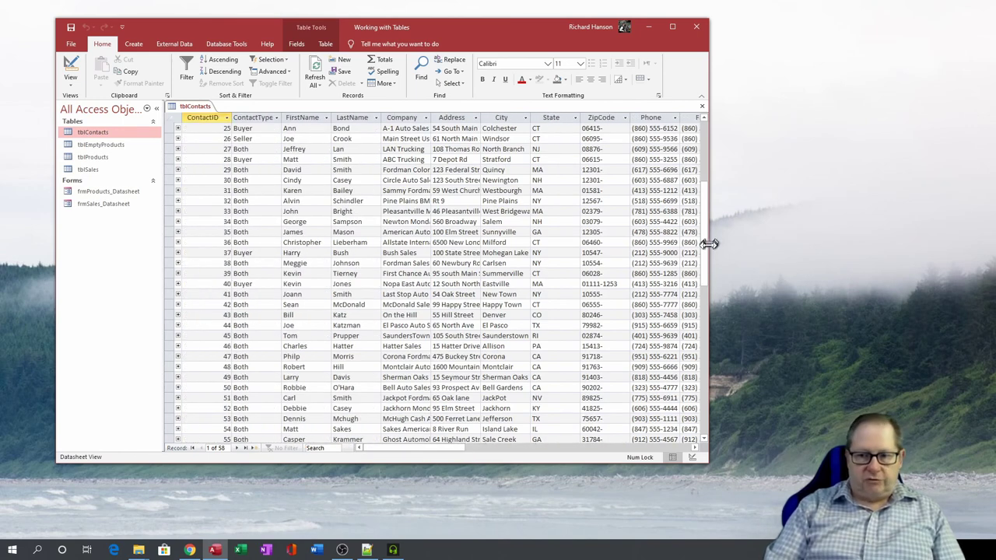
drag(705, 262, 706, 262)
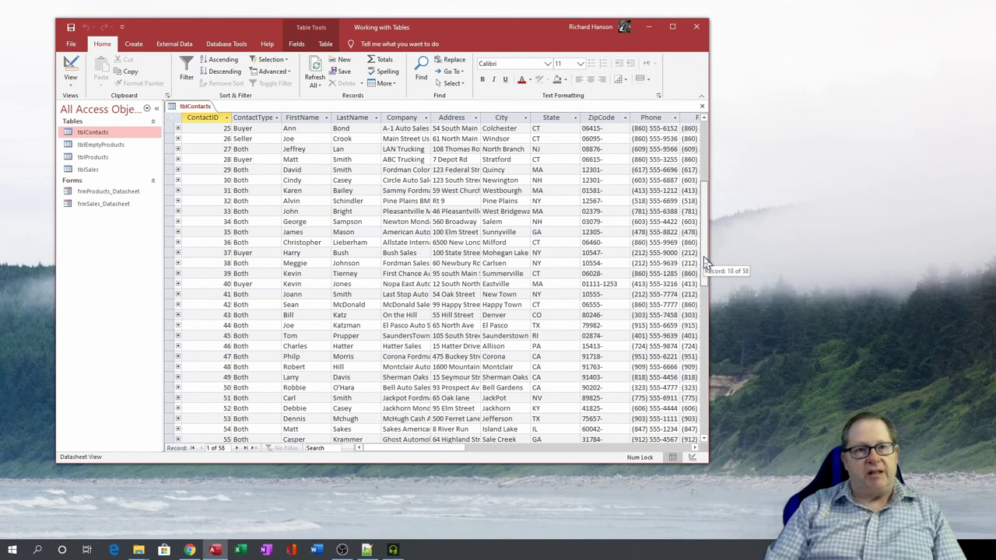
drag(706, 262, 708, 312)
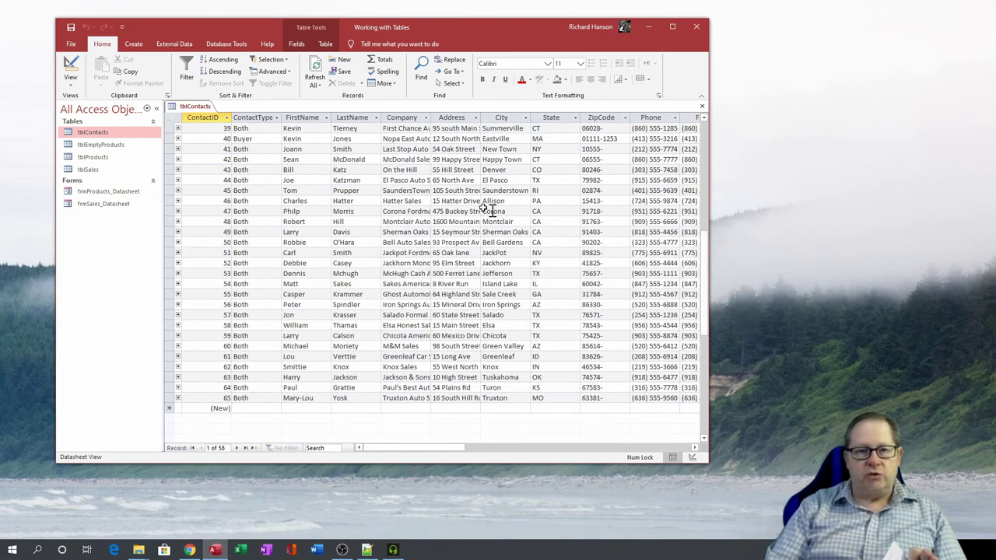
Select record 32, then move back and forth between the fields of record 33 from ContactType to State, ending in LastName
click(170, 127)
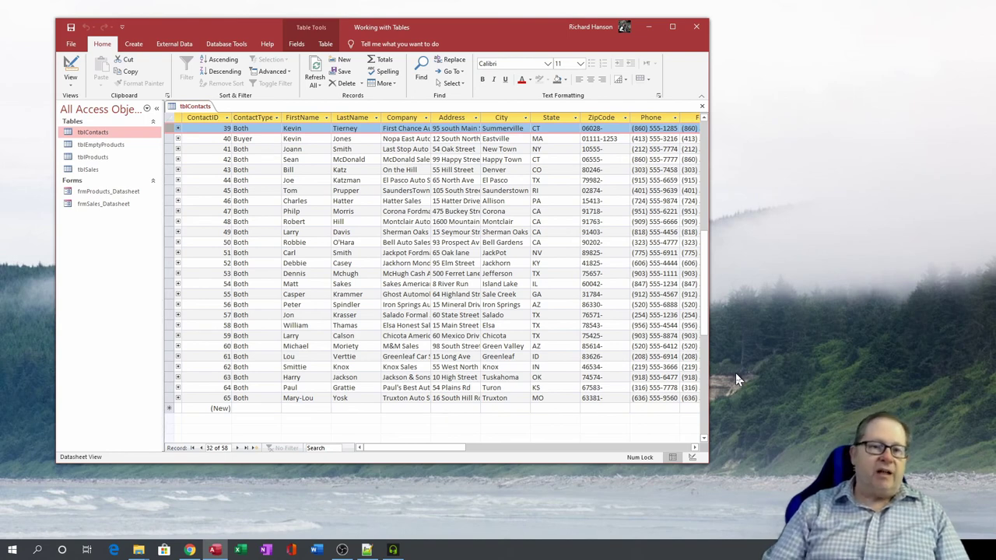
click(250, 138)
click(251, 139)
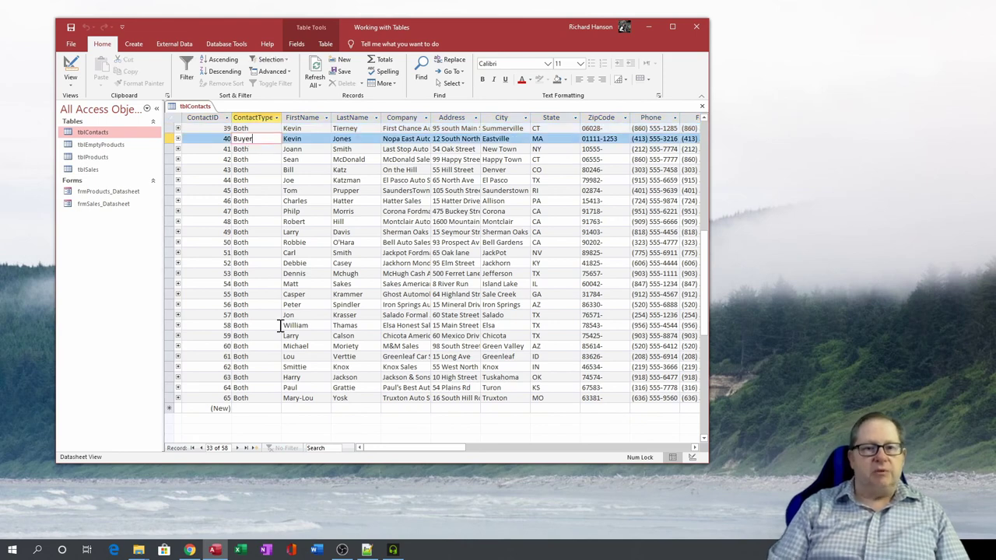
key(Tab)
key(shift+Tab)
key(Tab)
key(Tab)
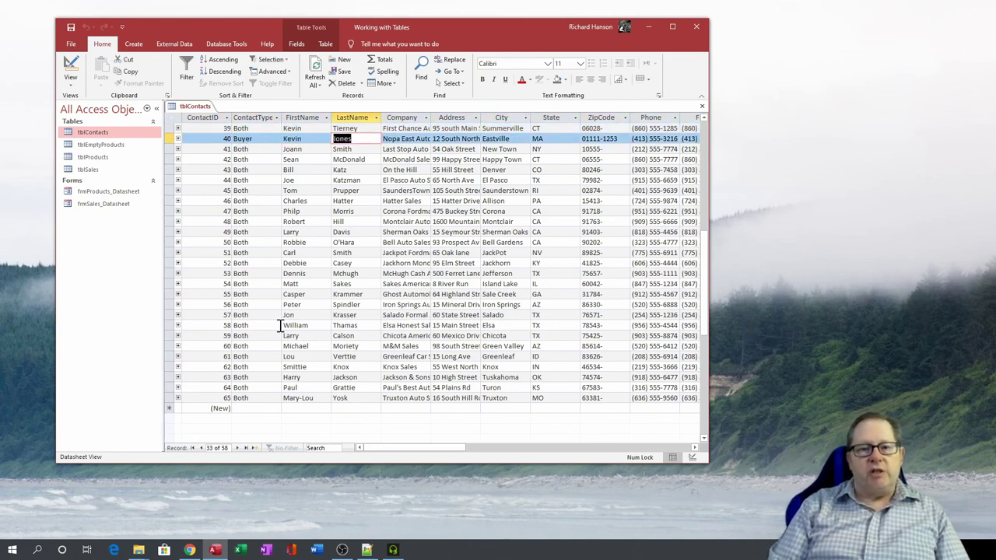
key(Tab)
key(shift+Tab)
key(shift+Tab)
key(shift+Tab)
key(Tab)
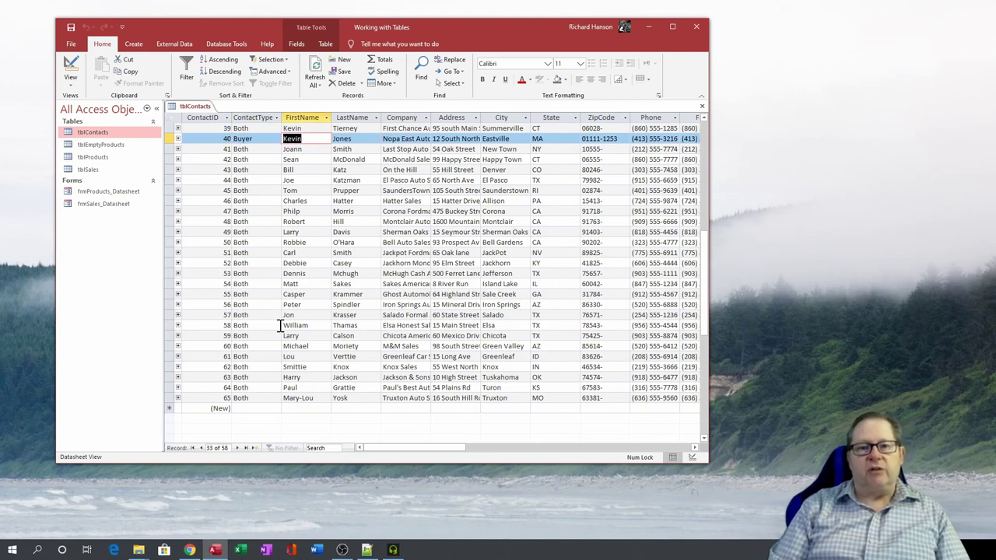
key(Tab)
key(Tab)
key(Tab)
key(Tab)
key(Tab)
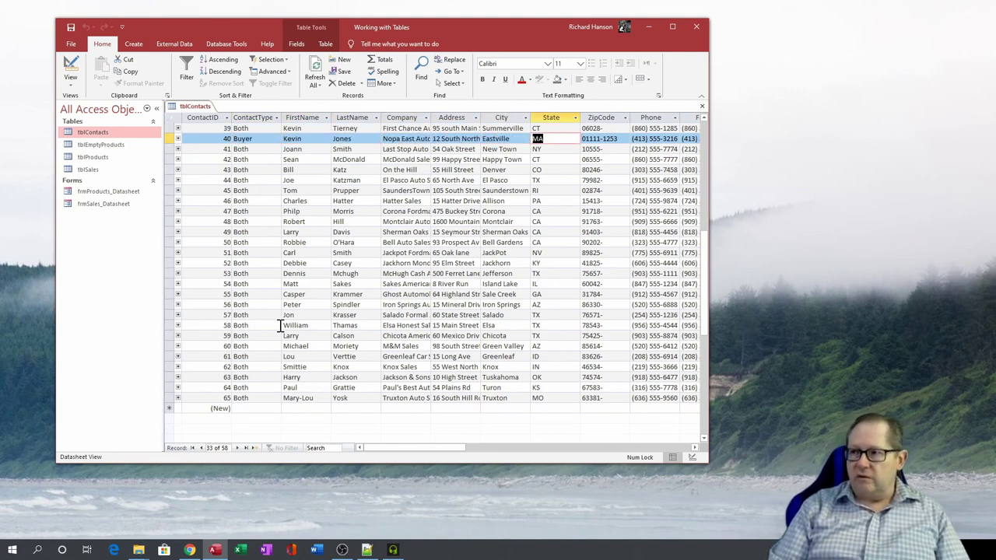
key(shift+Tab)
key(shift+Tab)
key(shift+Tab)
key(shift+Tab)
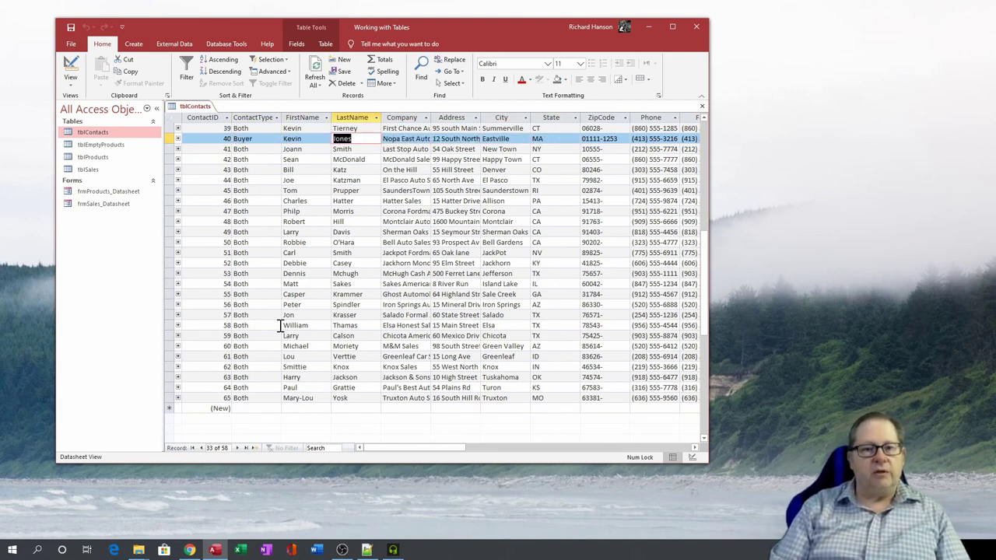
Move down the LastName column to record 41 and go back to that record's ContactType field
key(Down)
key(Down)
key(Down)
key(Down)
key(Down)
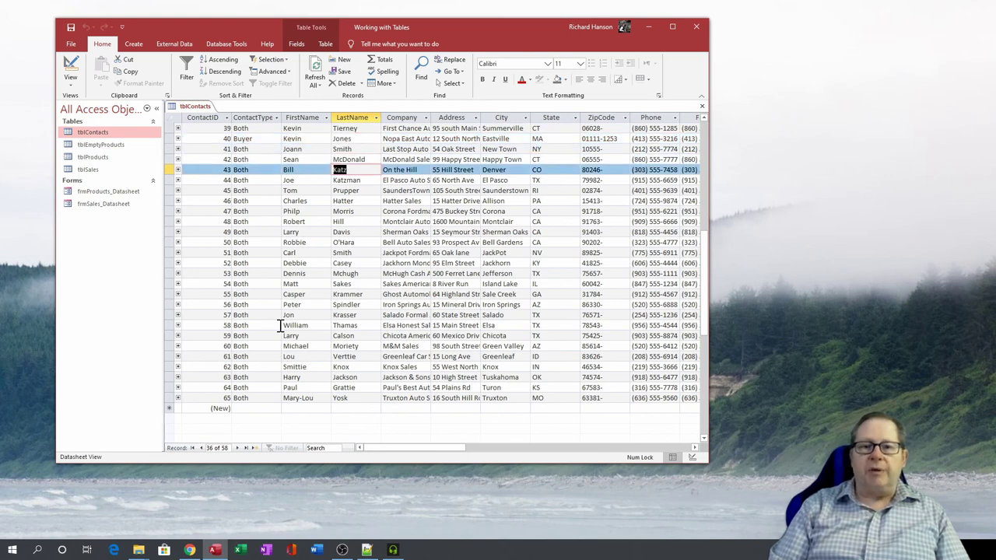
key(Up)
key(Down)
key(Down)
key(Down)
key(Down)
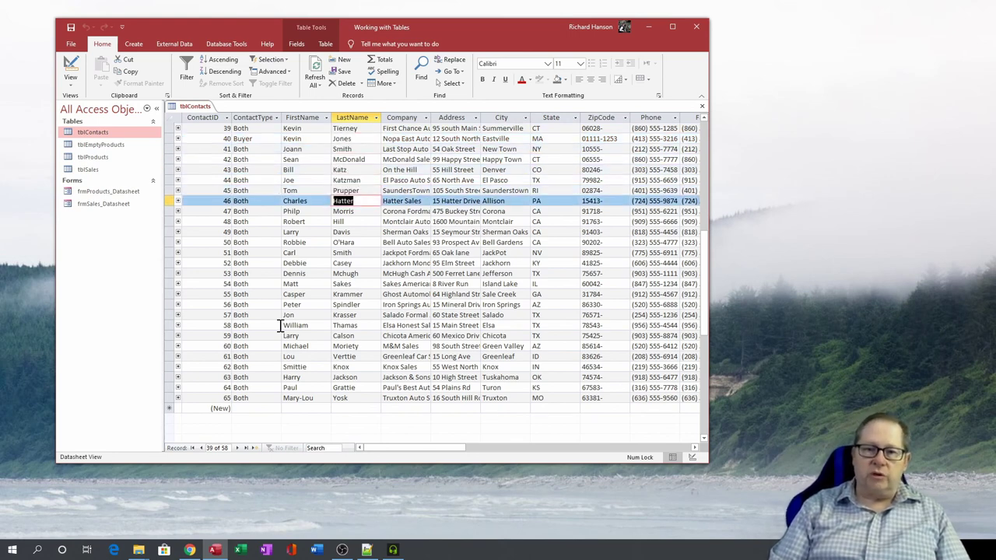
key(shift+Tab)
key(shift+Tab)
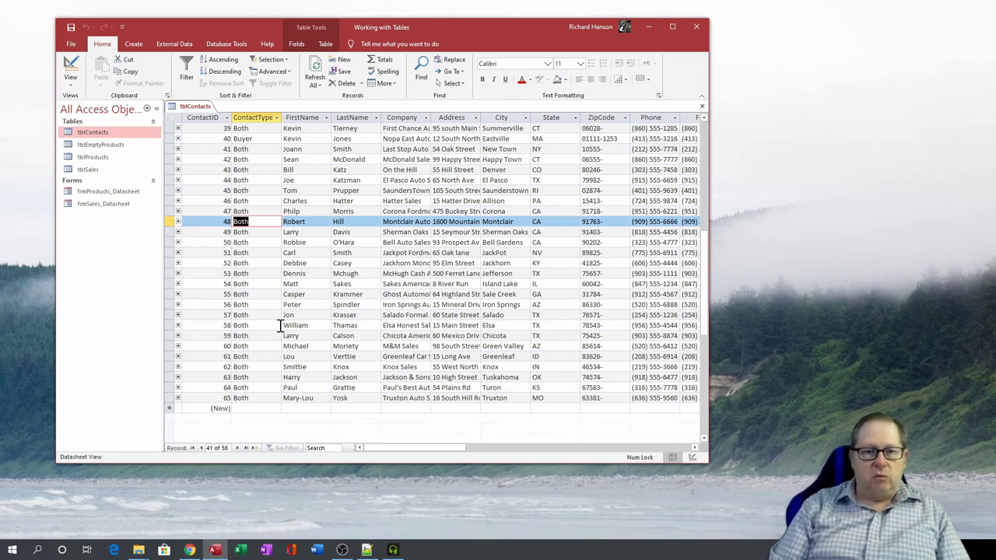
Step through all remaining fields of record 41 until the selection wraps to the ContactID field of record 42
key(Tab)
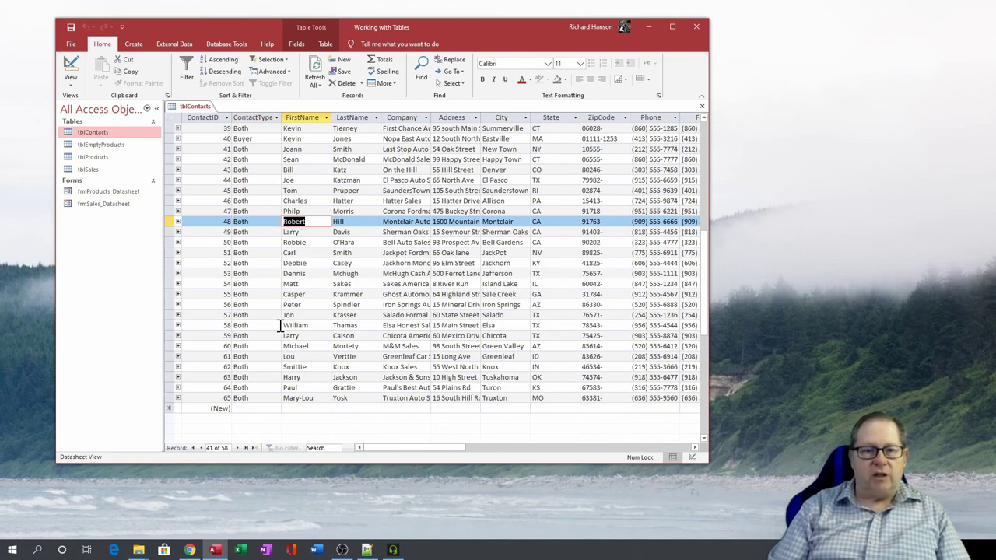
key(Tab)
key(Tab)
key(Tab)
key(Tab)
key(Tab)
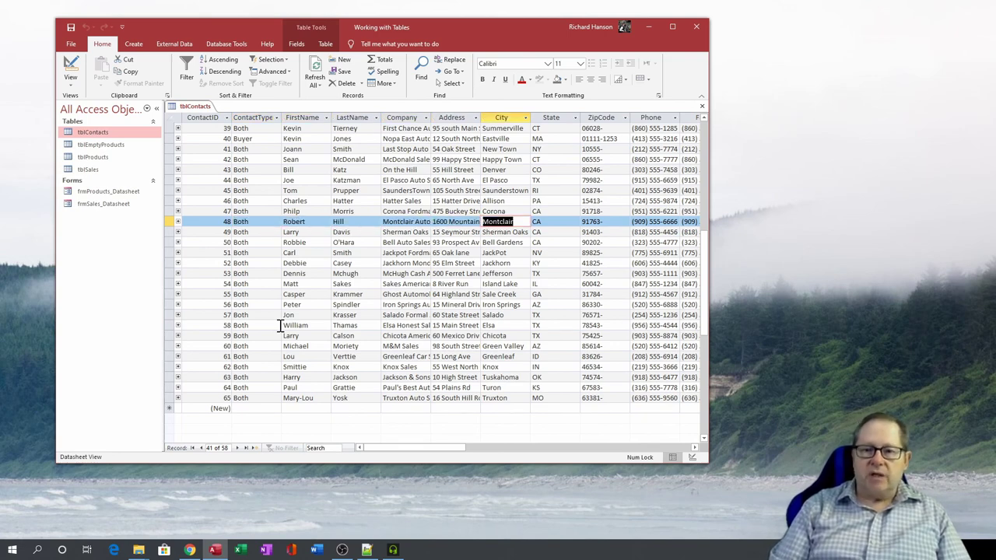
key(Tab)
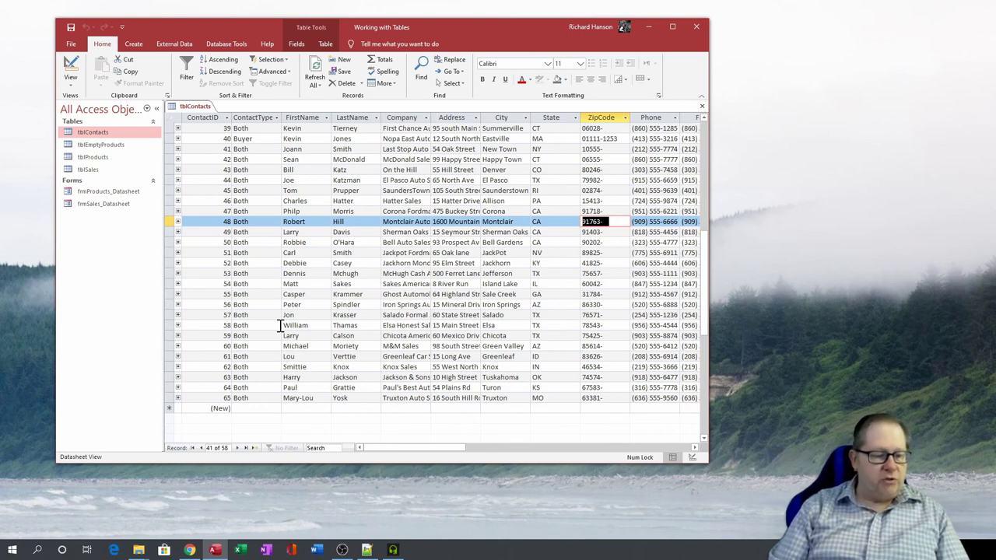
key(Tab)
key(Tab)
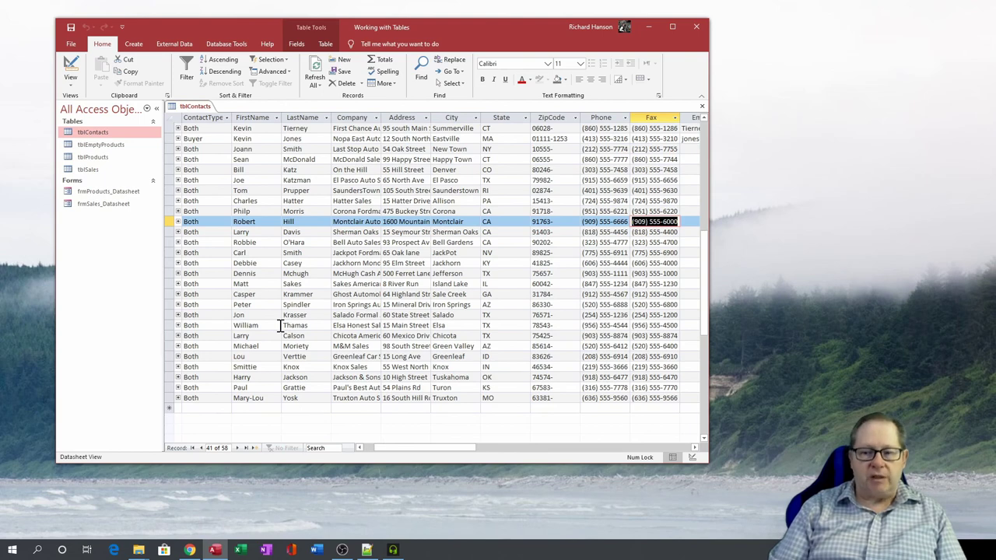
key(Tab)
key(Tab)
key(Tab)
key(Tab)
key(Tab)
key(Tab)
key(Tab)
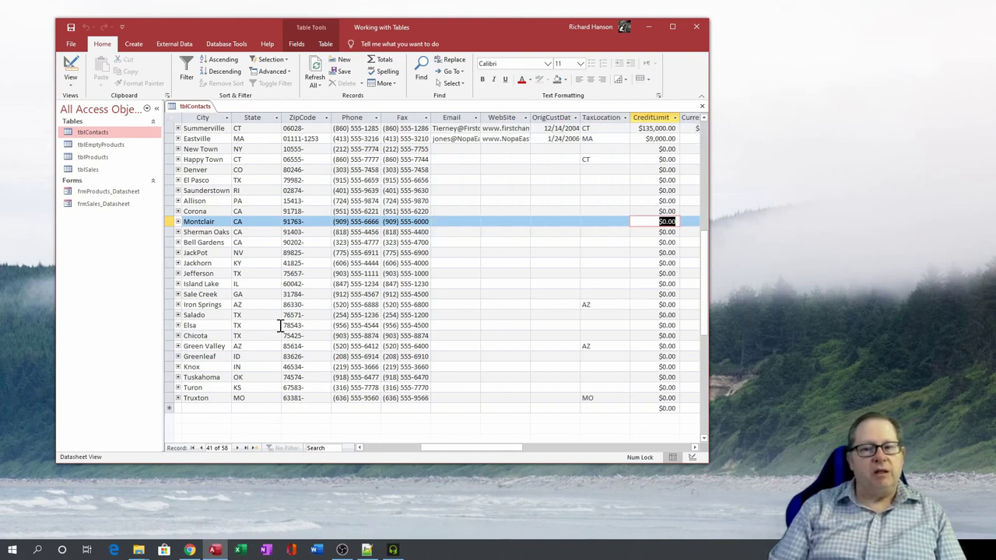
key(Tab)
key(Tab)
key(Tab)
key(Tab)
key(Tab)
key(Tab)
key(Tab)
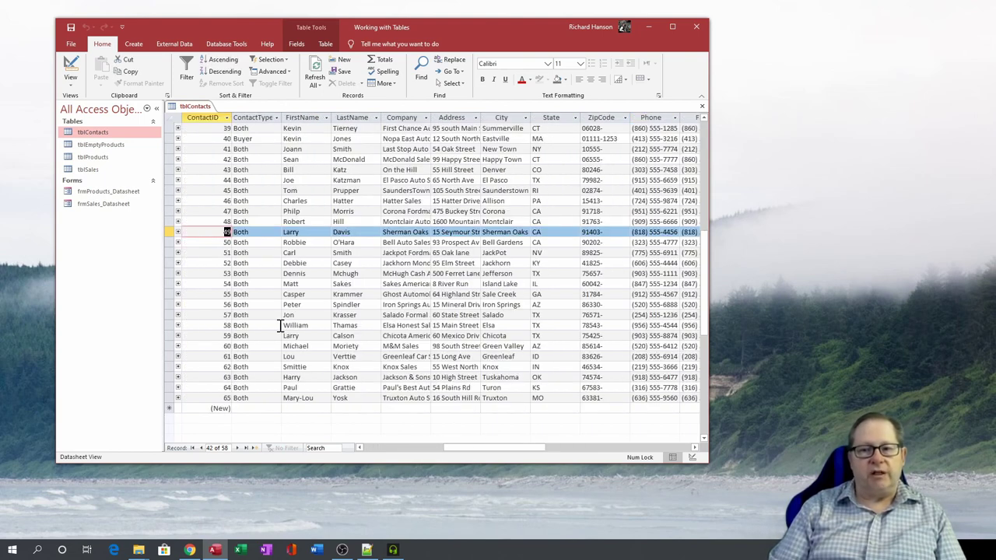
Step through the fields of record 42 as far as WebSite and bring the first columns back into view
key(Tab)
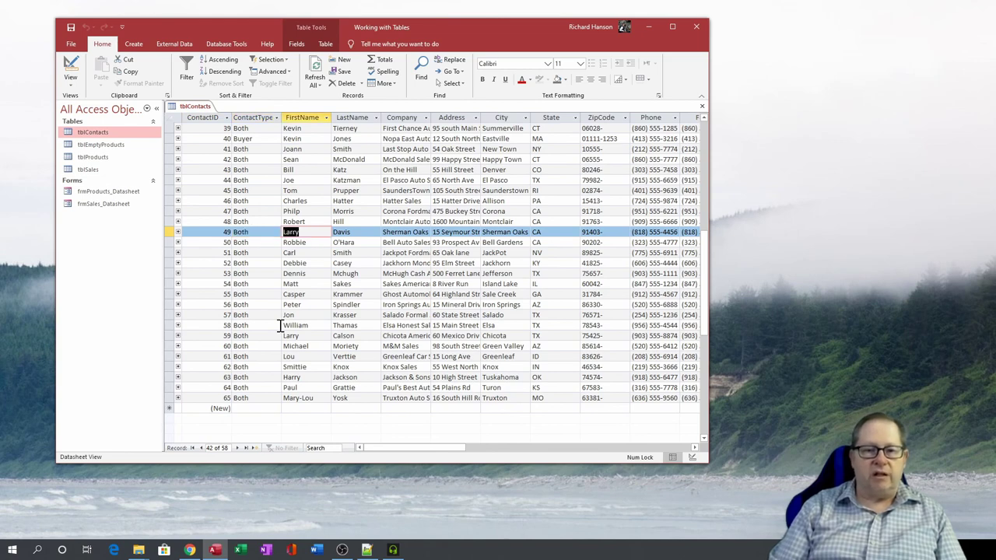
key(Tab)
key(Tab)
key(Tab)
key(Tab)
key(Tab)
key(Tab)
key(Tab)
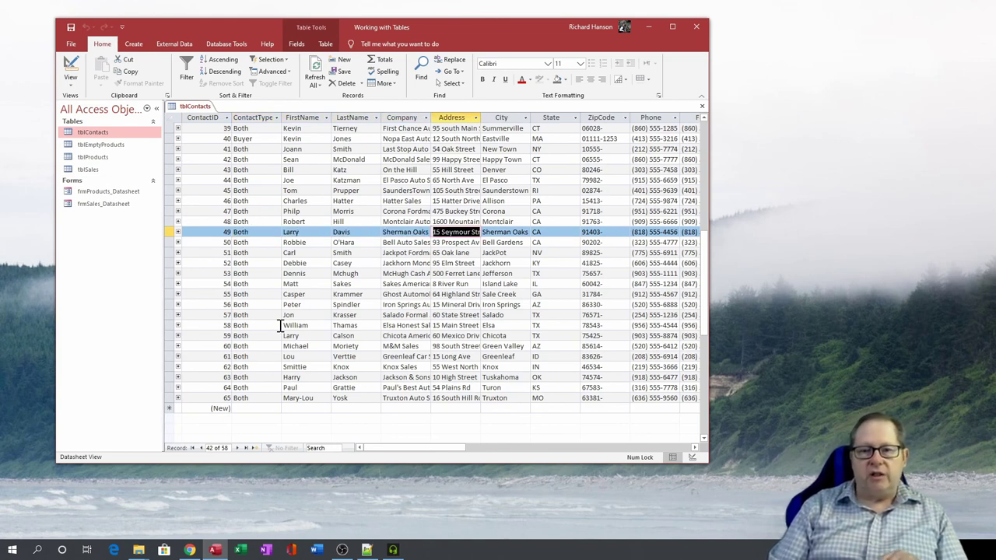
key(Tab)
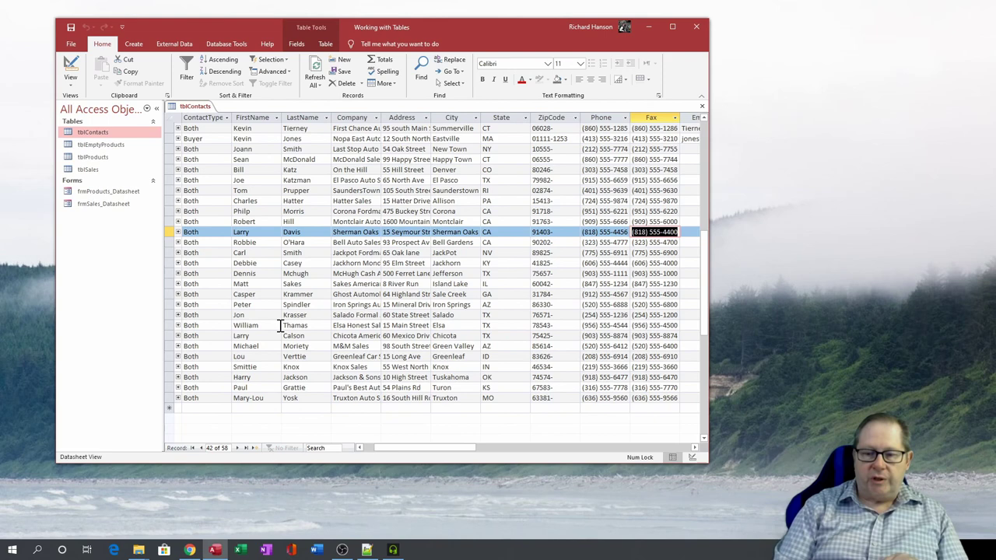
key(Tab)
key(Tab)
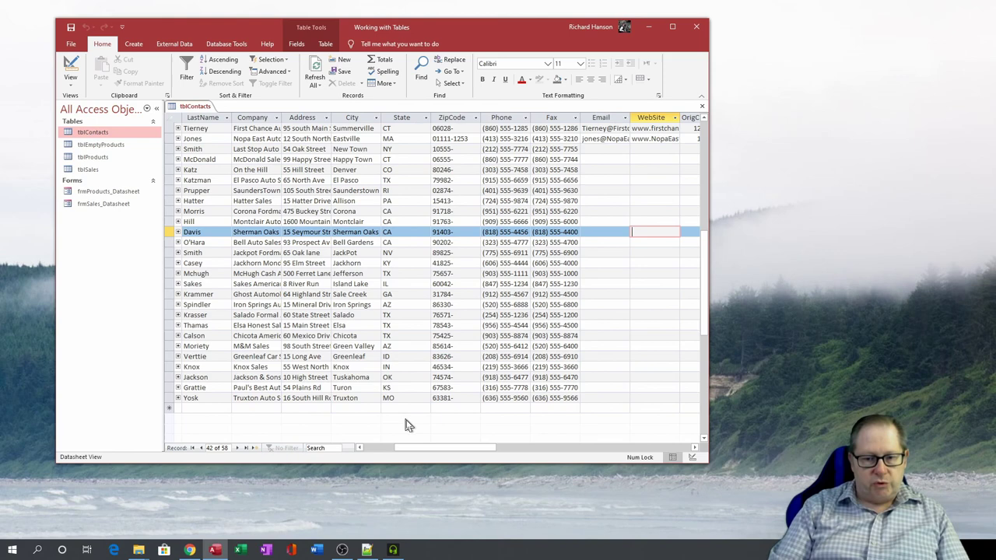
drag(423, 449, 389, 449)
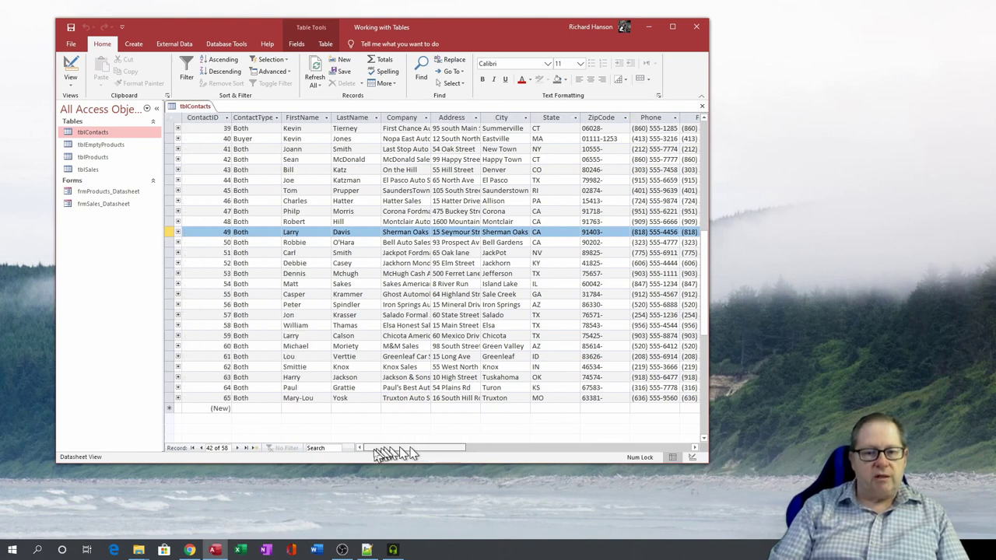
Select the ContactType column and examine its sort and filter choices without applying any
click(241, 117)
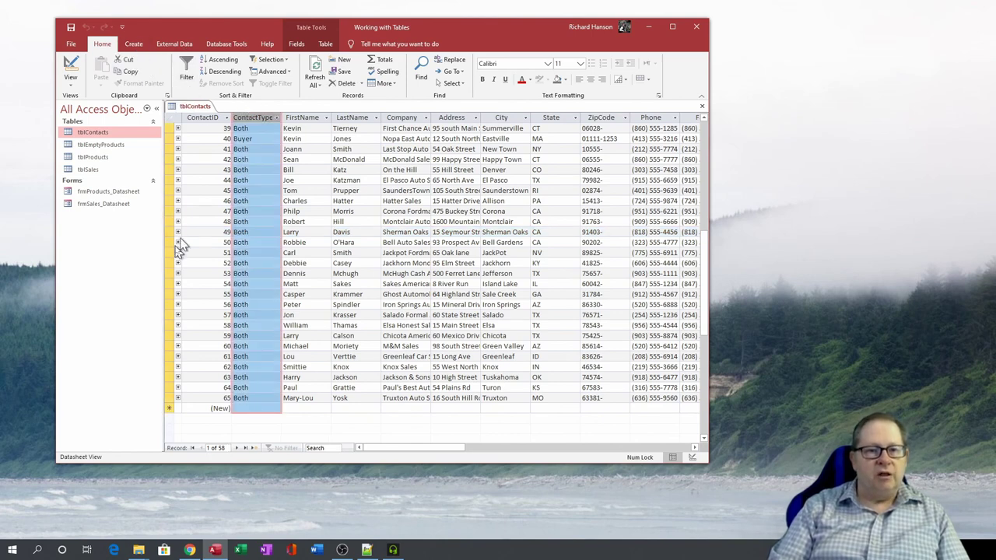
click(186, 72)
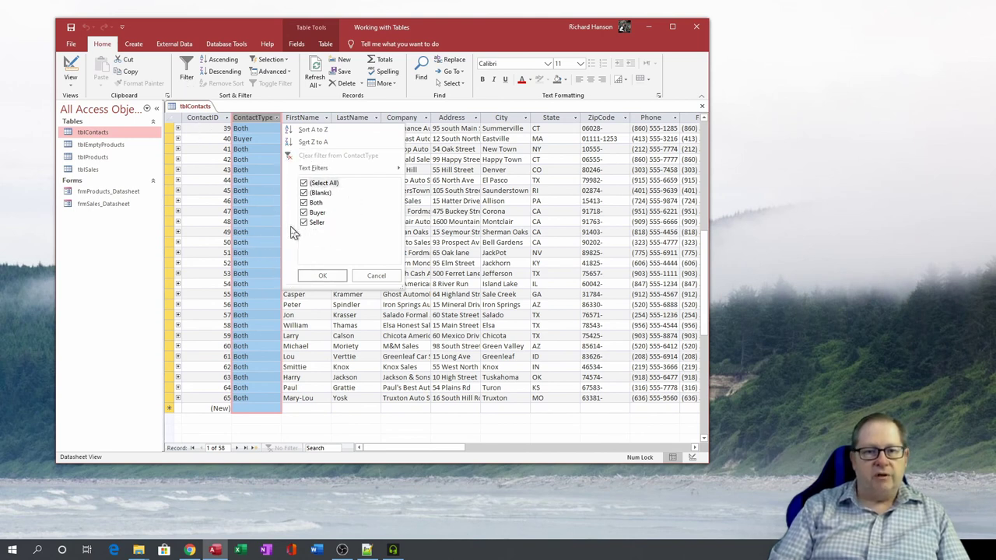
click(374, 276)
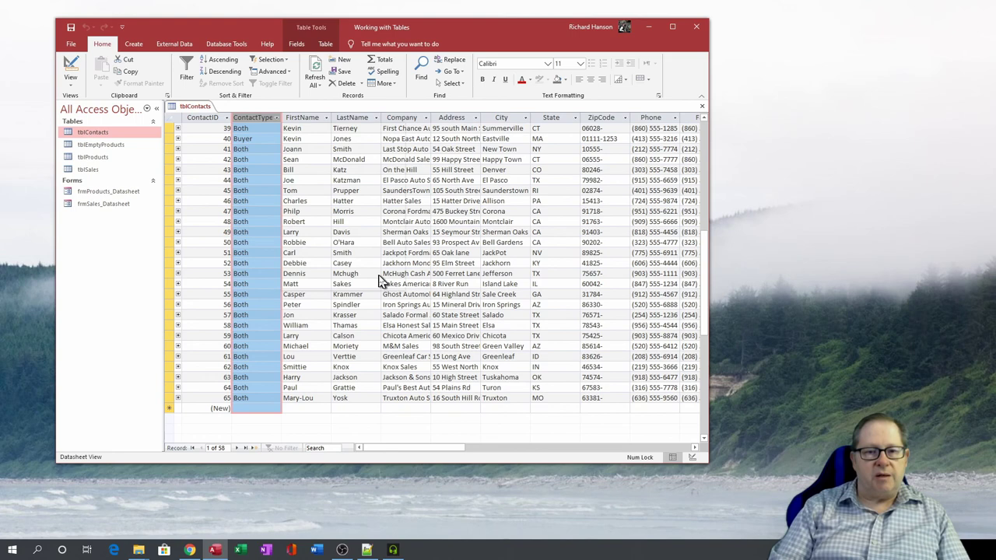
click(277, 118)
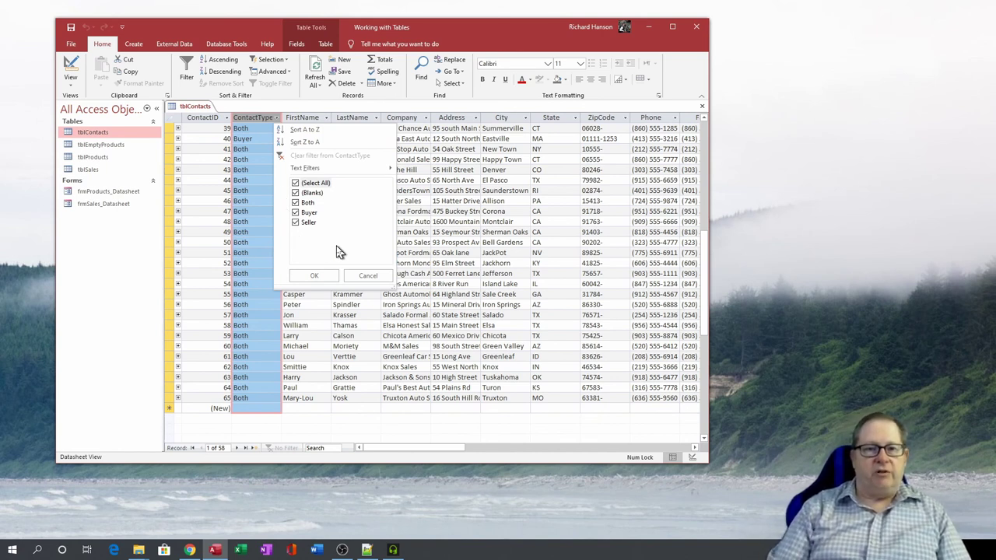
mouse_move(315, 169)
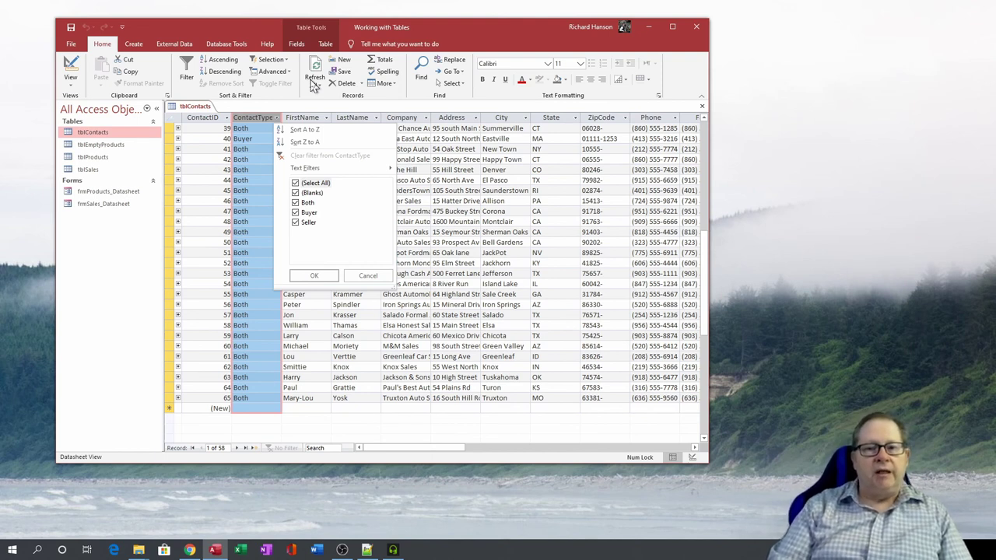
Dismiss the filter choices with the ContactType column selected and display its field properties, data type and validation options
click(257, 114)
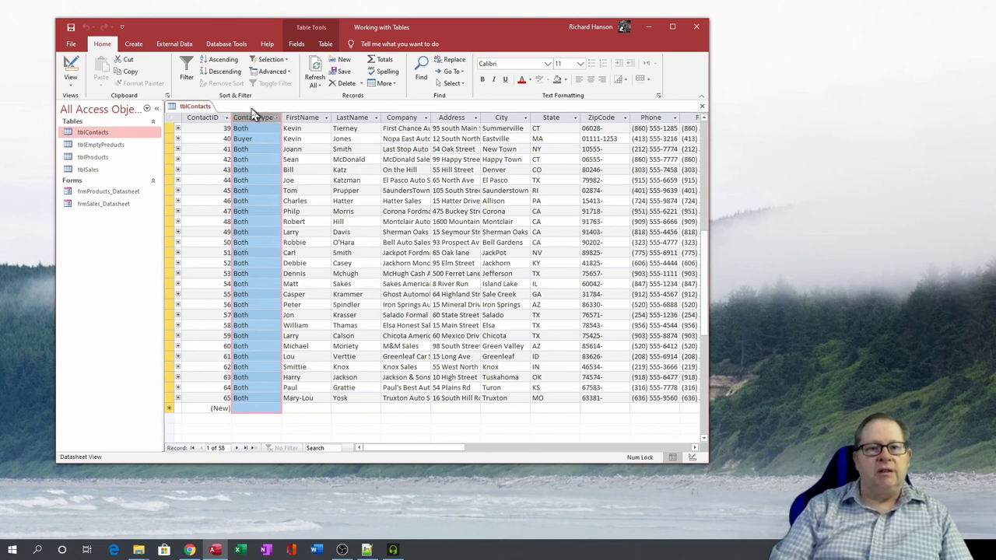
drag(253, 113, 193, 111)
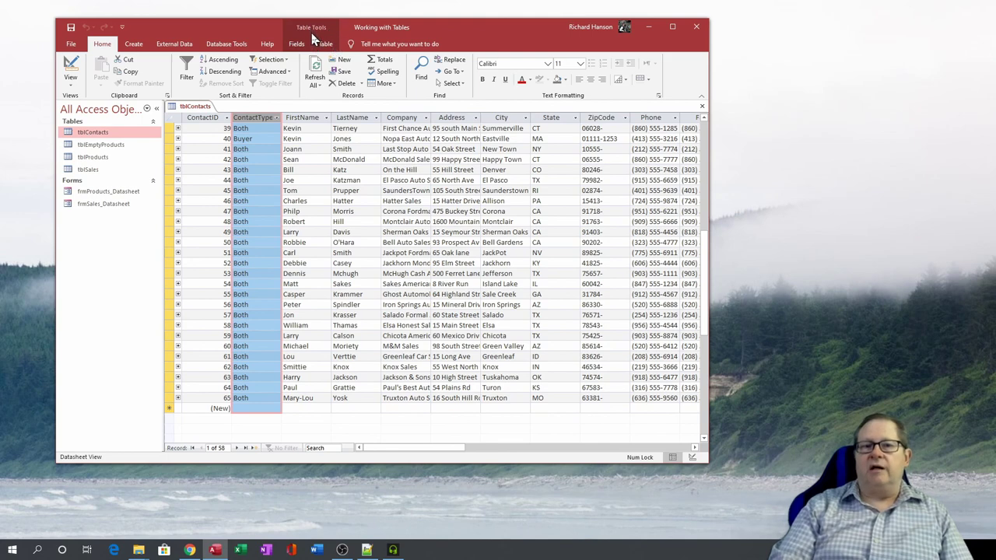
click(297, 44)
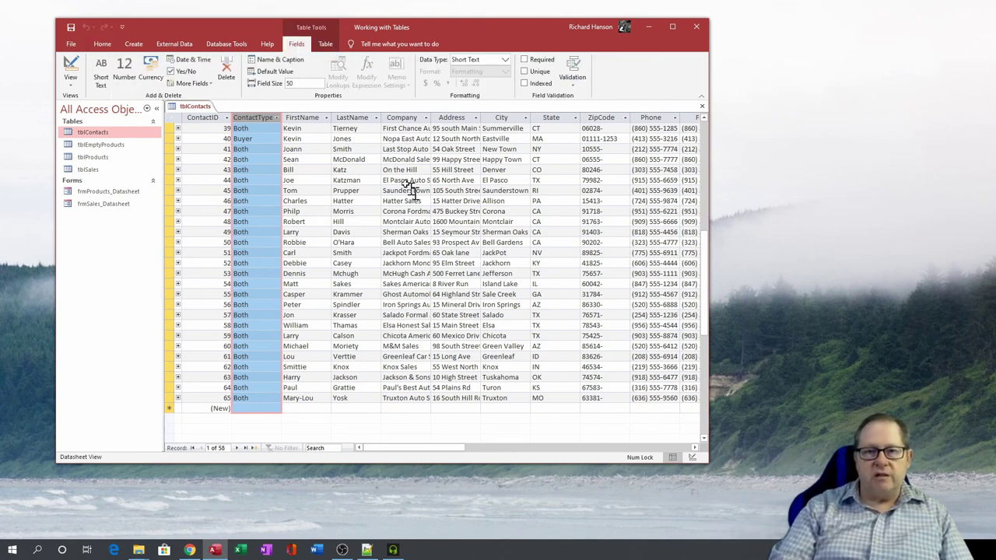
Review the table-level tools, return to the field tools, and place the cursor in the FirstName field of record 44
click(326, 44)
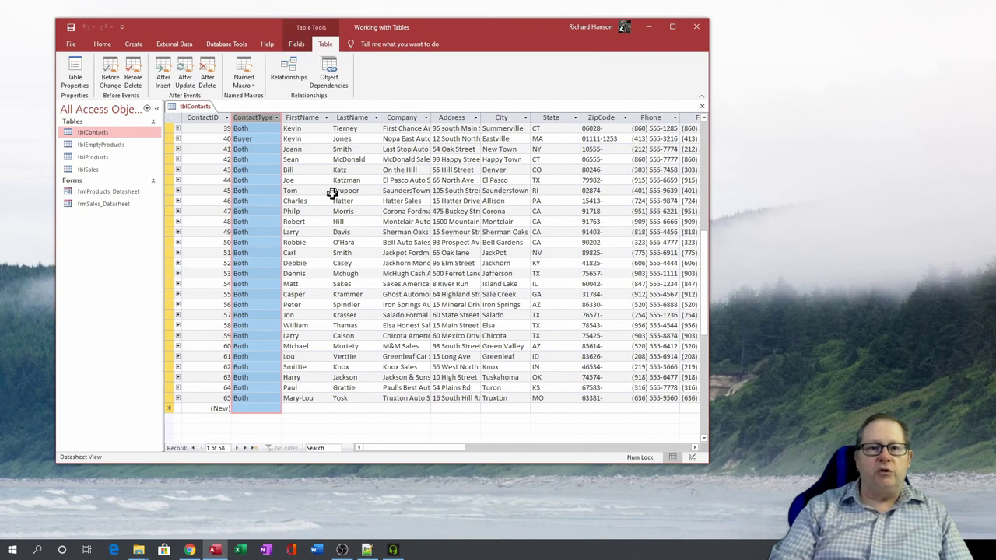
click(296, 46)
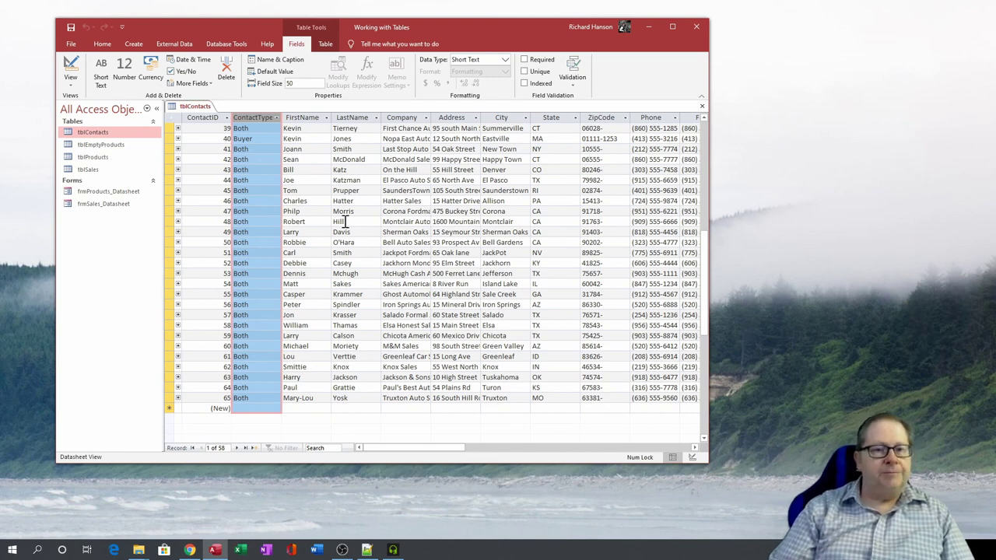
click(323, 181)
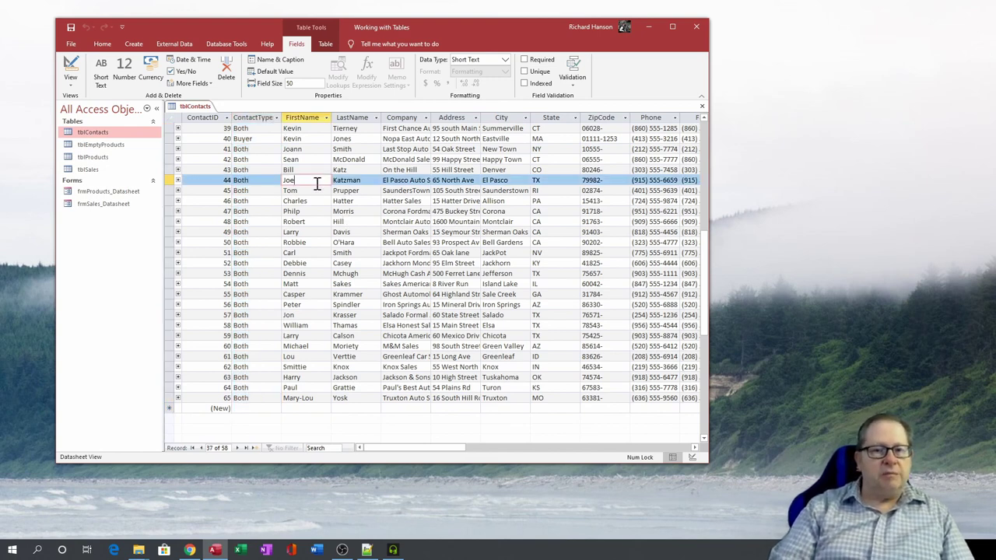
Select the whole record with ContactID 47, try to delete it, and decline the deletion
click(169, 128)
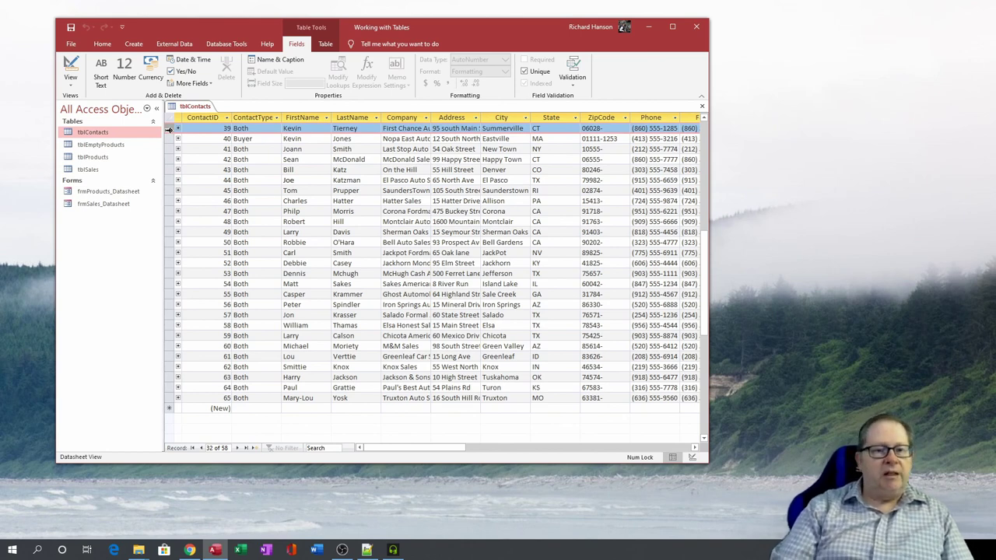
click(167, 211)
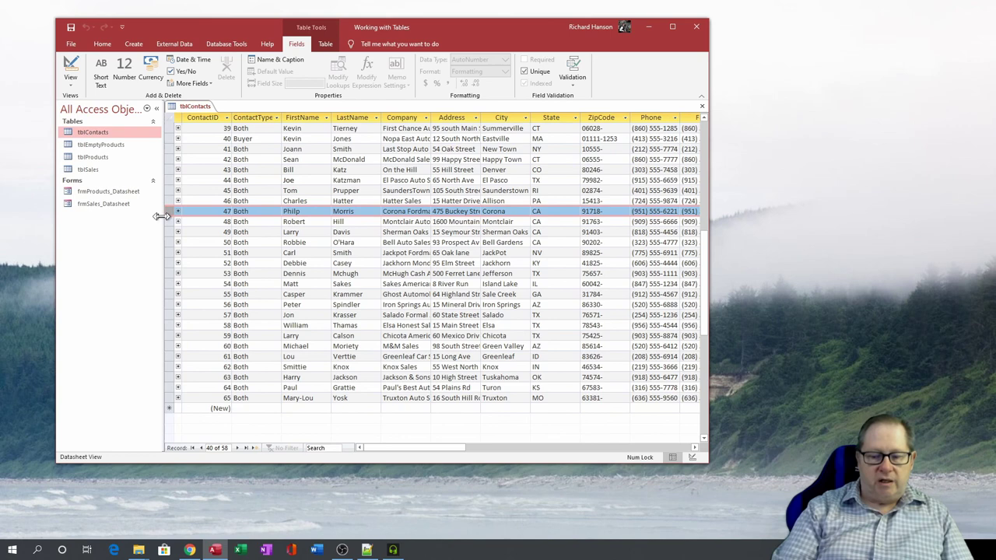
key(Delete)
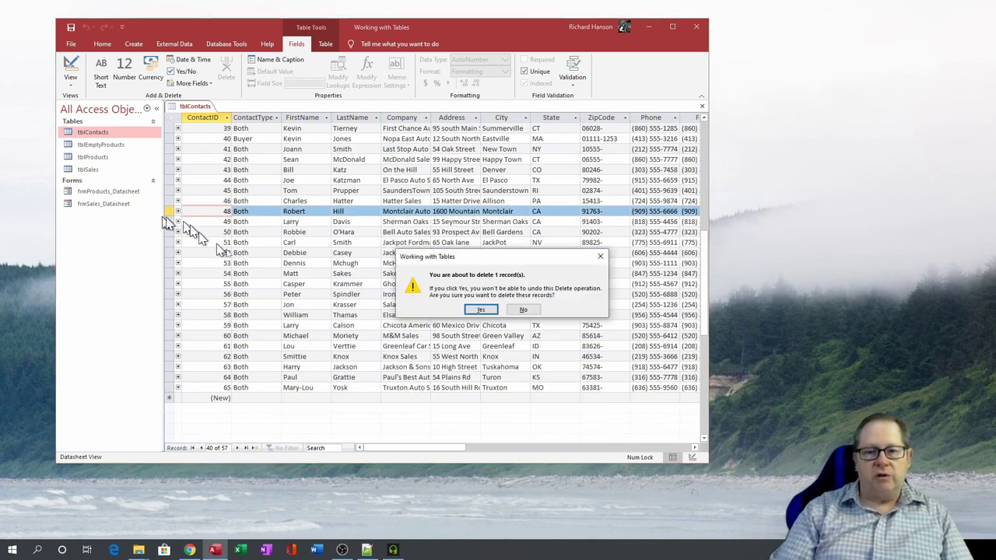
drag(470, 265, 333, 196)
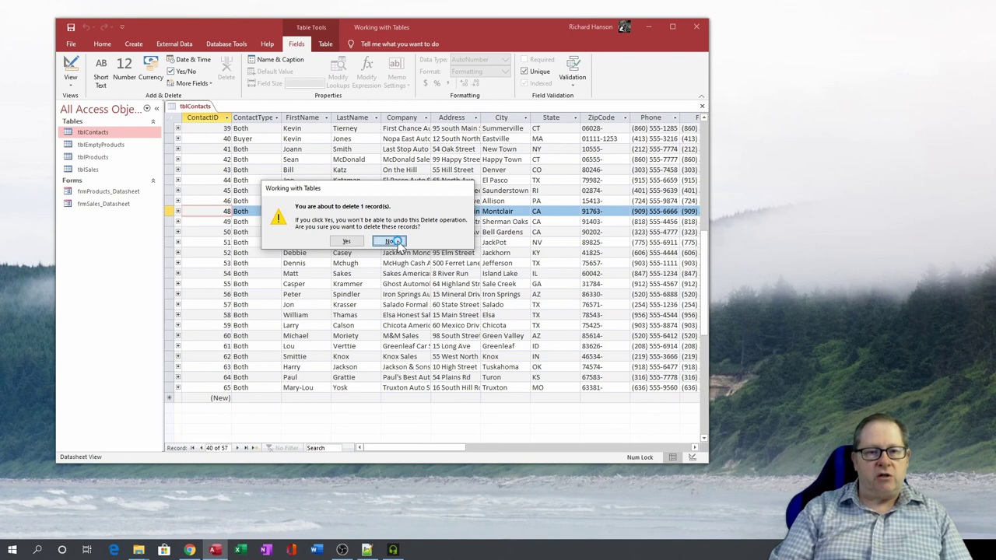
click(388, 242)
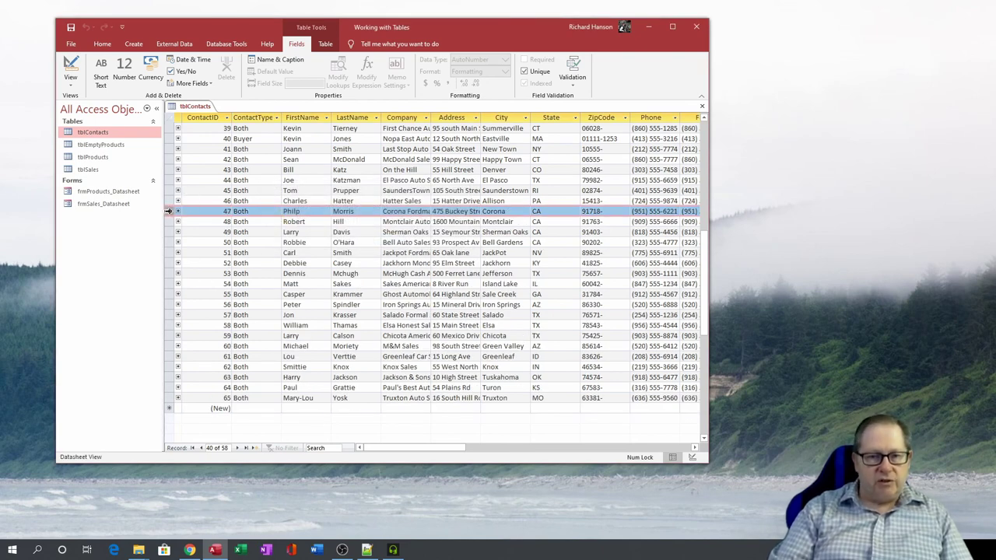
Select records 47 through 54 as a block, try to delete them, and decline the deletion
drag(168, 211, 168, 285)
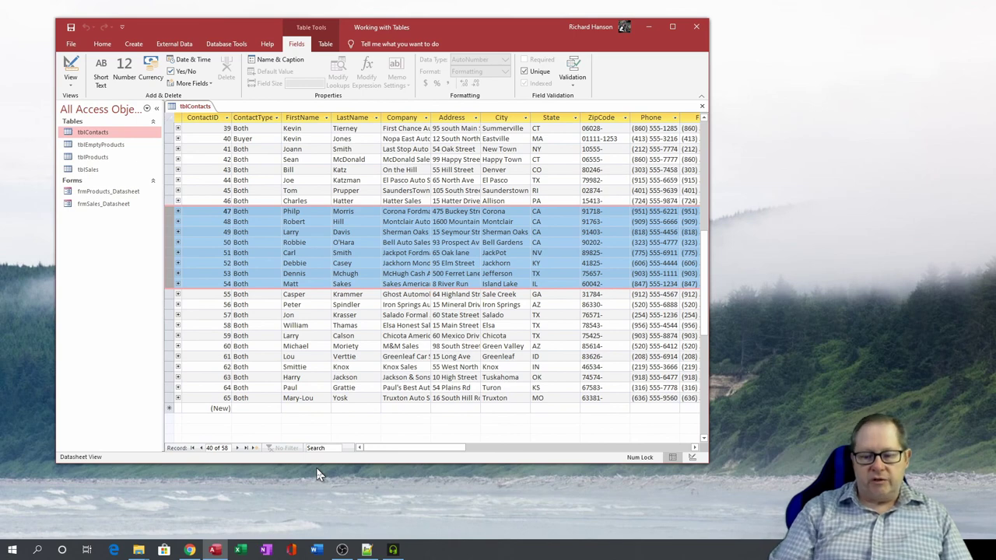
key(Delete)
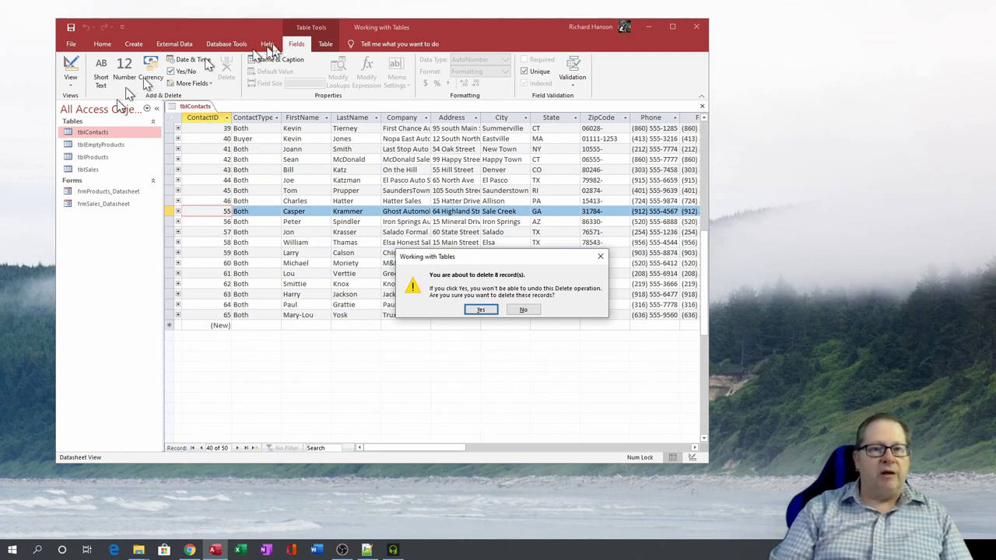
click(115, 56)
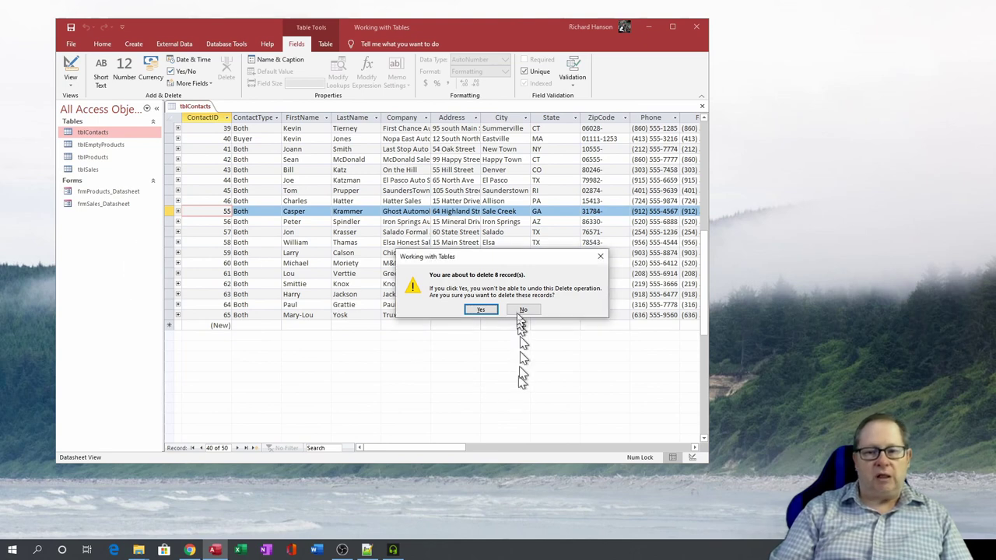
click(523, 310)
Display the general record-editing tools and try deleting the selected block of records again, declining the deletion
click(102, 45)
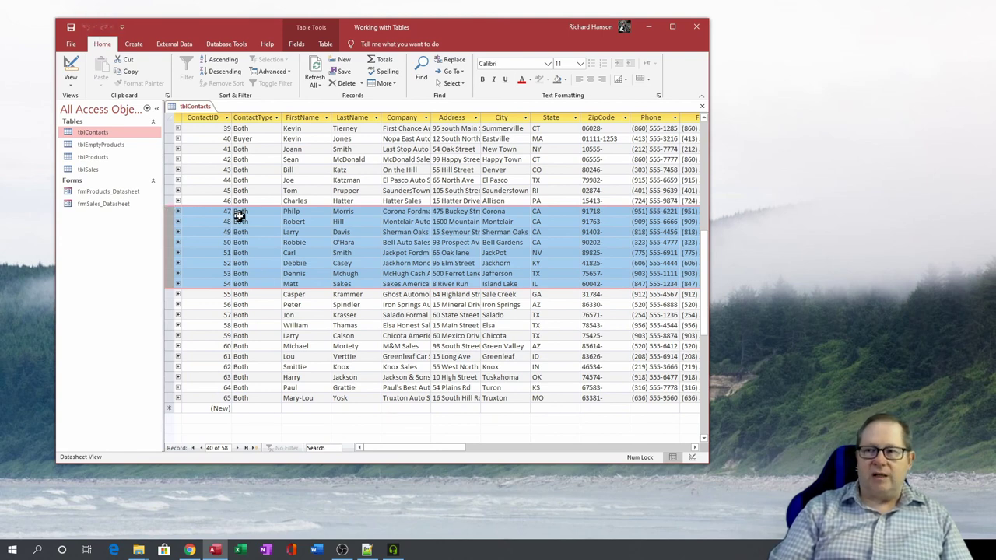
key(Delete)
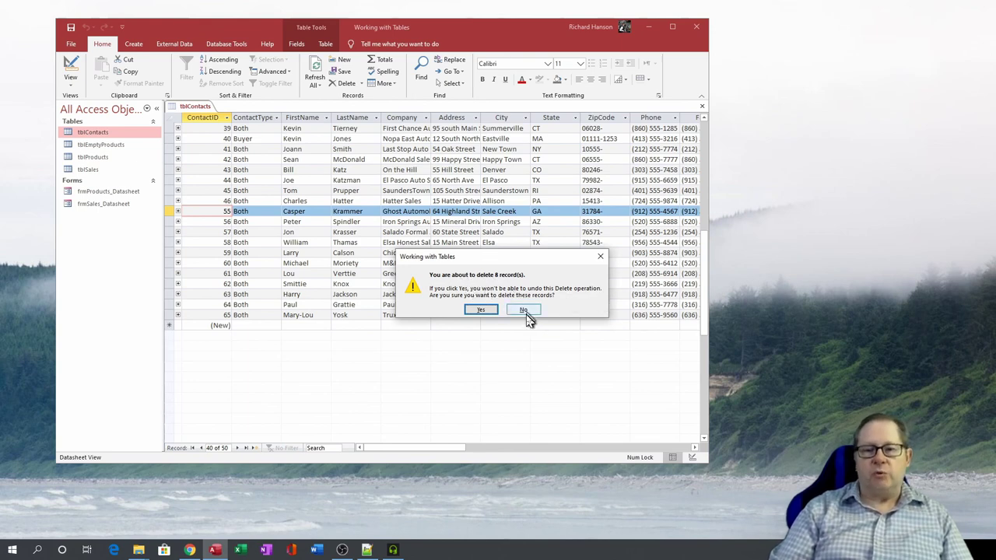
click(524, 311)
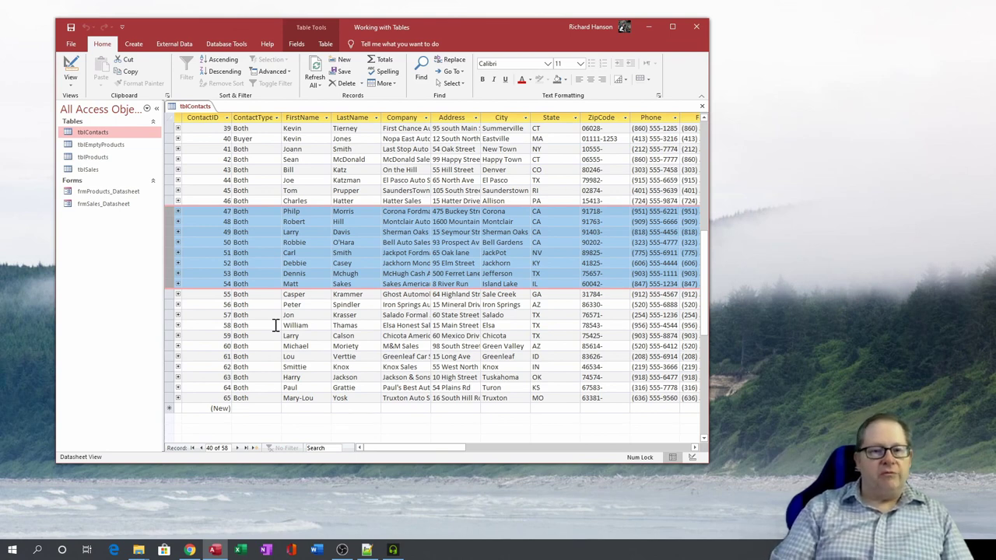
Remove the letter "e" from the LastName value of record 54 and move through its fields to ZipCode
click(171, 283)
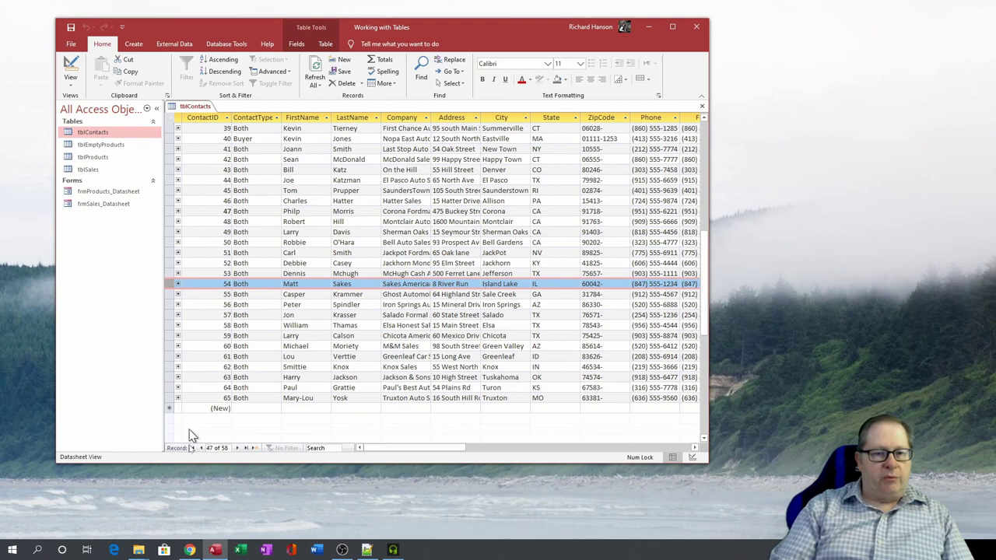
click(345, 285)
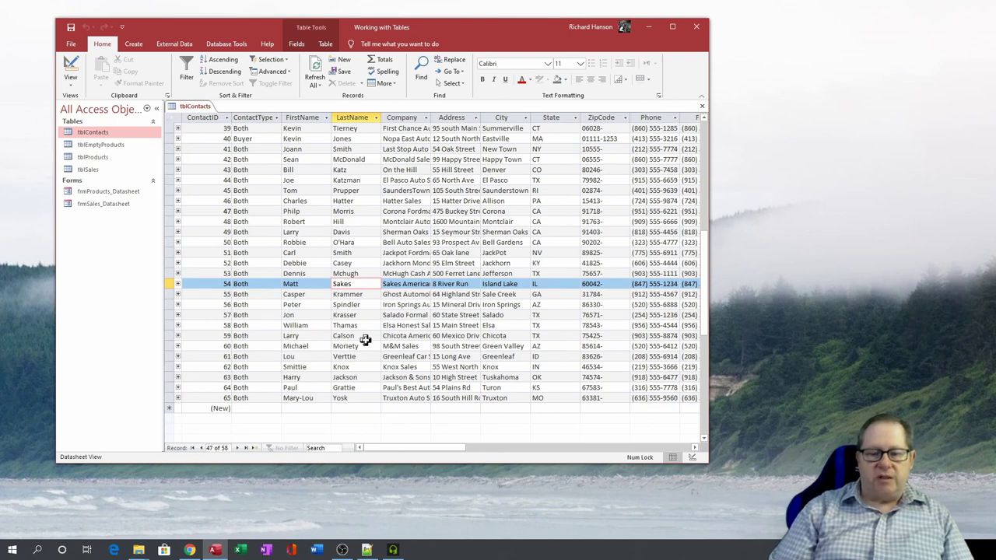
key(Delete)
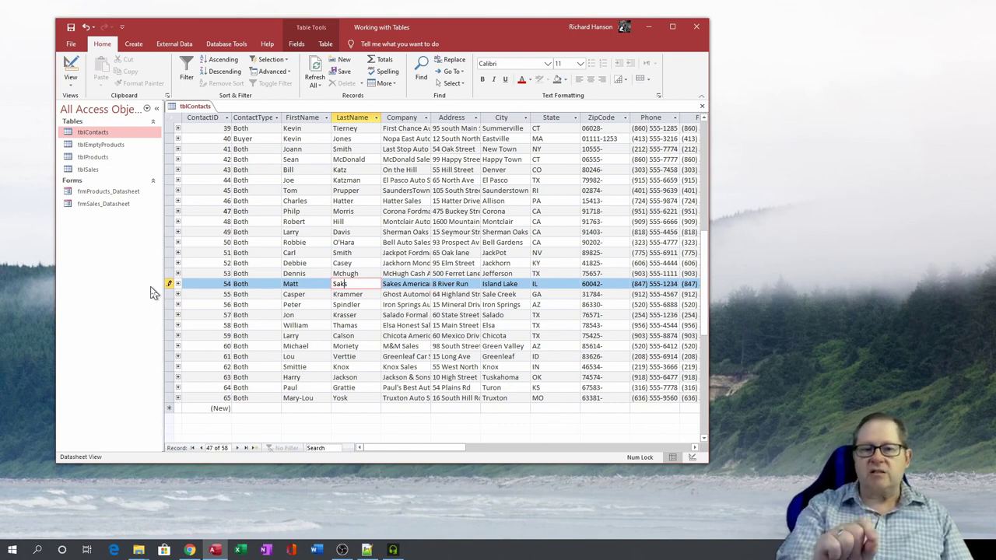
key(Tab)
key(Tab)
key(Tab)
key(Tab)
key(Tab)
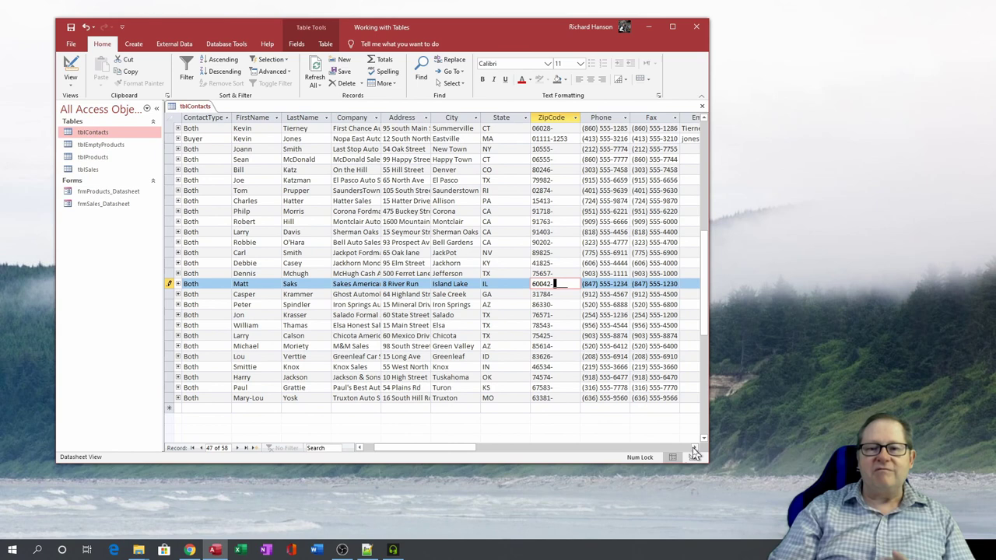
drag(454, 448, 434, 449)
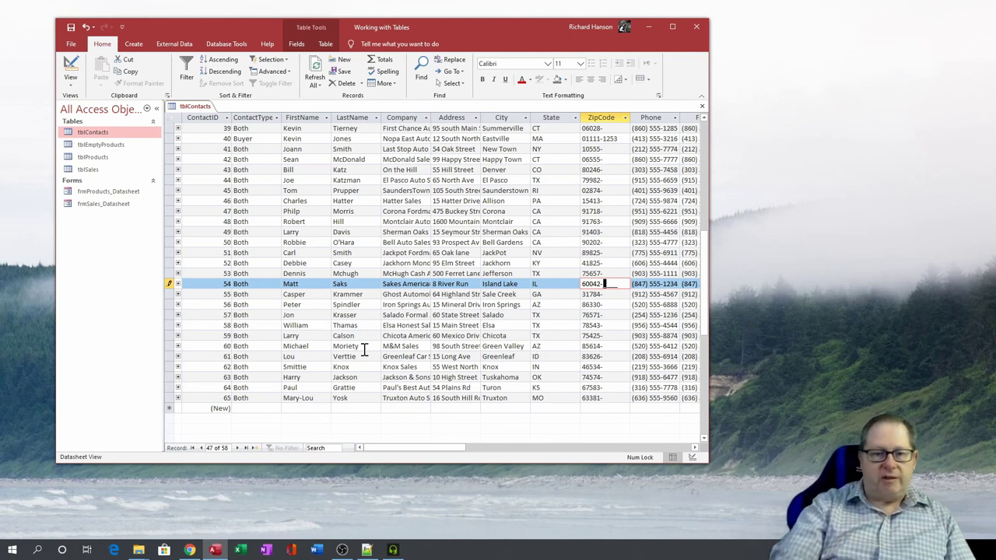
Add a new record with ContactType "Jerk", leave its name fields blank, and save it by moving to the next new row
click(244, 408)
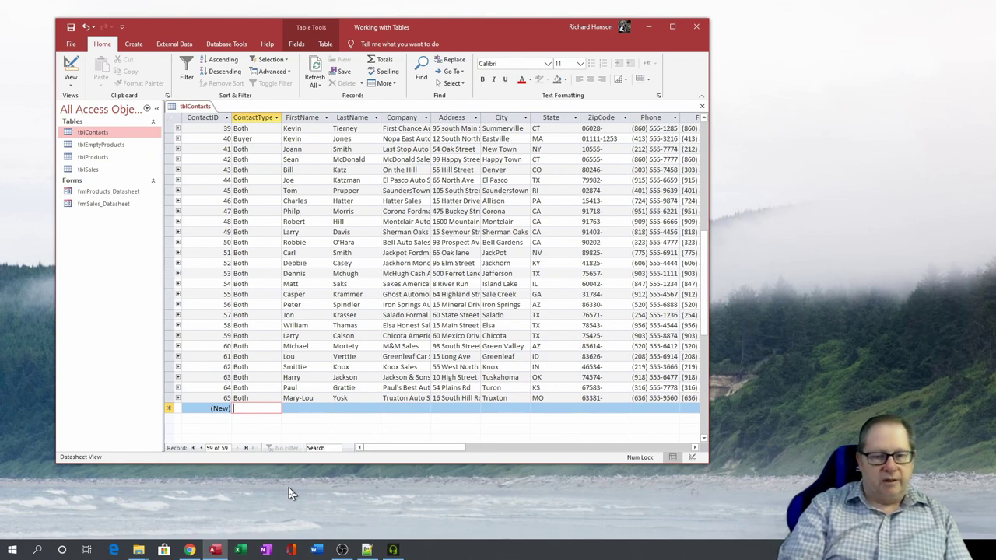
text(Jerk)
key(Tab)
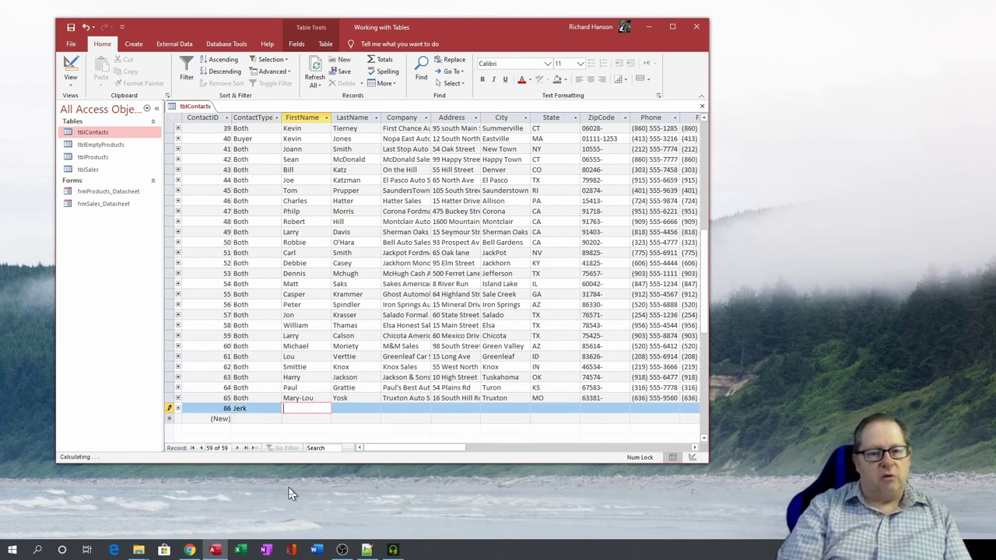
key(Tab)
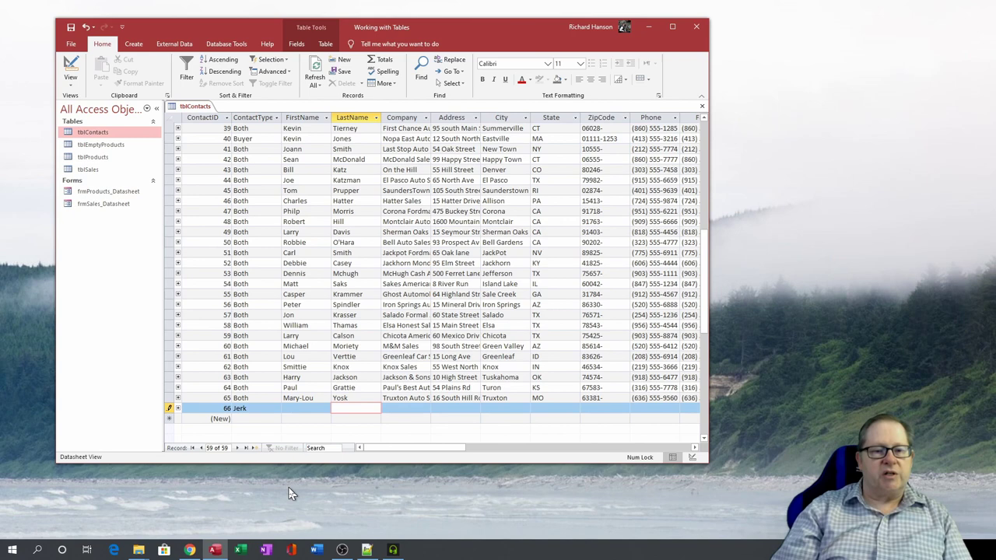
key(shift+Tab)
key(shift+Tab)
key(shift+Tab)
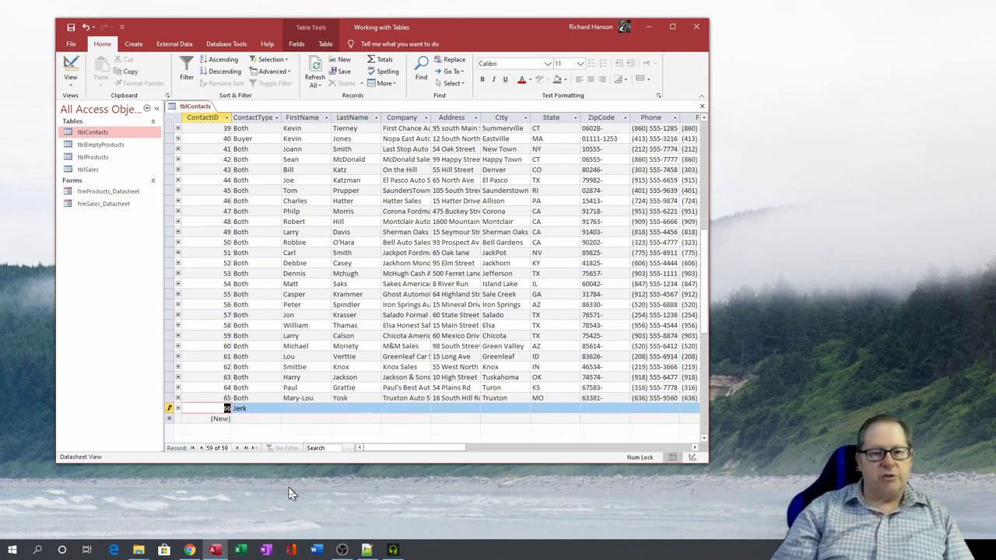
key(Down)
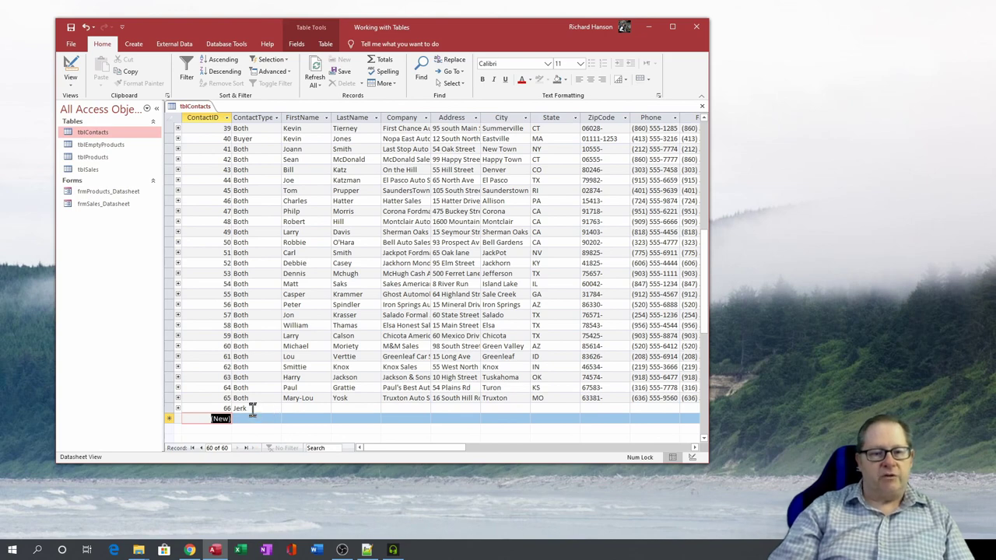
Delete the whole record whose ContactType is "Jerk" and accept the deletion
click(167, 408)
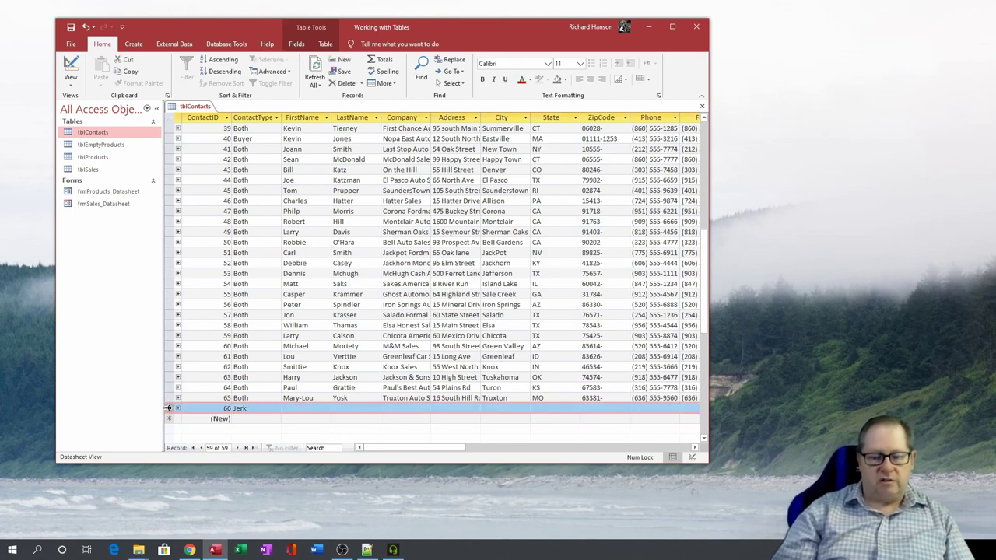
key(Delete)
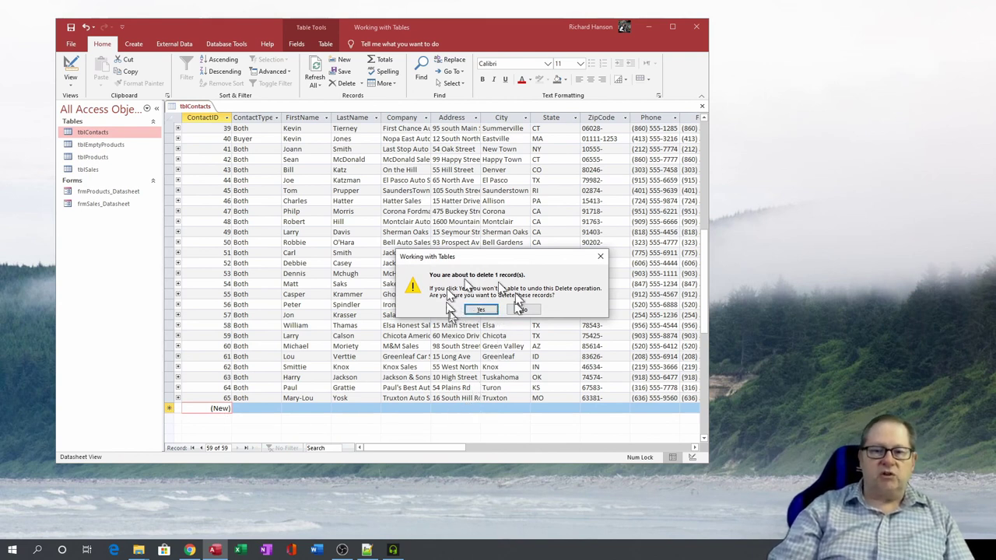
click(481, 309)
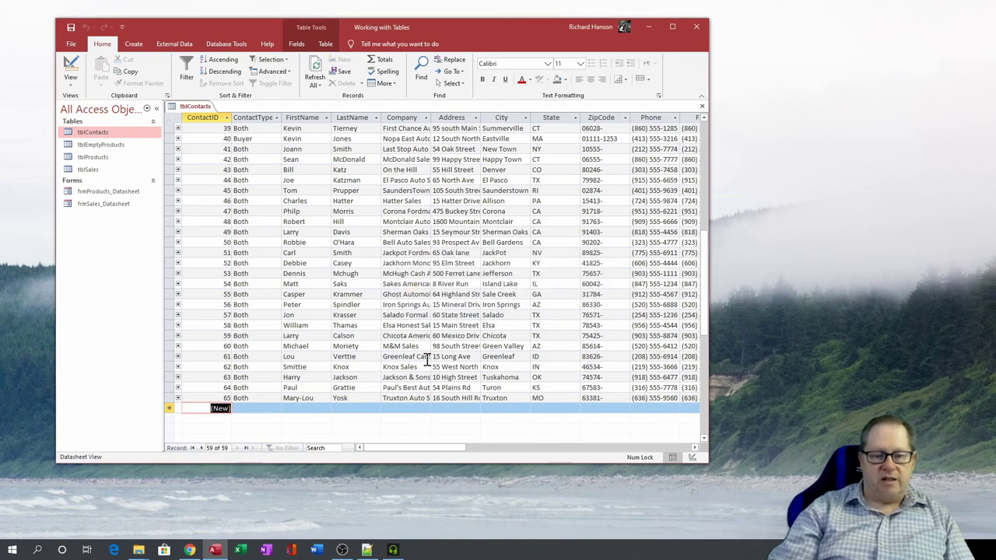
From record 54, move up and down one record at a time through the neighbouring rows, ending on record 53
click(167, 284)
key(Up)
key(Up)
key(Up)
key(Up)
key(Up)
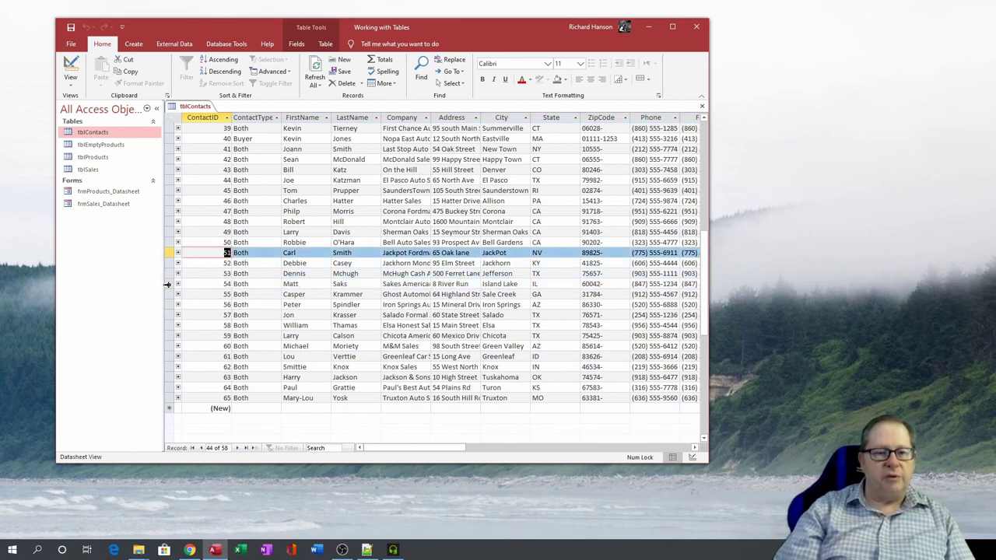
key(Down)
key(Down)
key(Down)
key(Down)
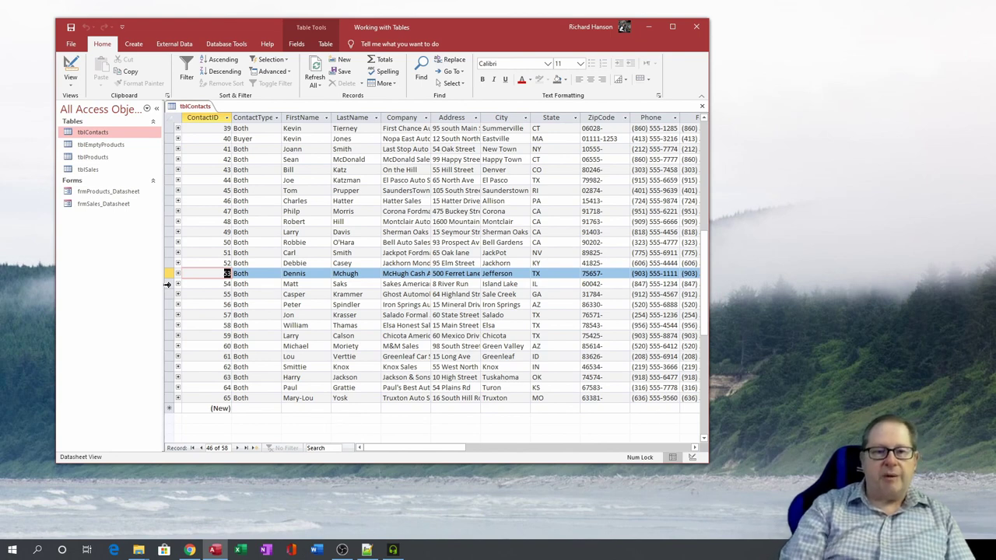
Page back and forth between the beginning and end of the table, finishing in the ContactID field of record 47
key(Page_Up)
key(Page_Down)
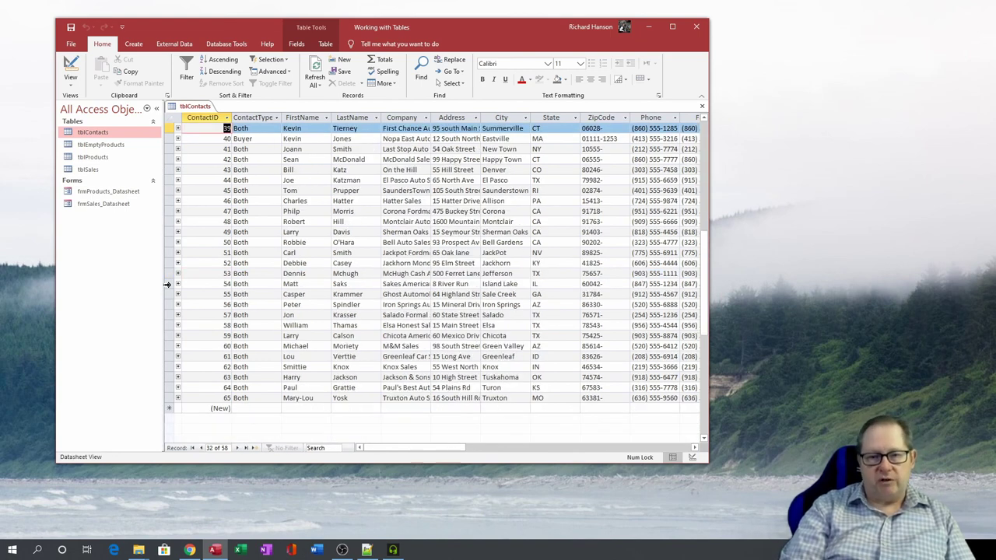
key(Page_Up)
key(Page_Down)
key(Page_Up)
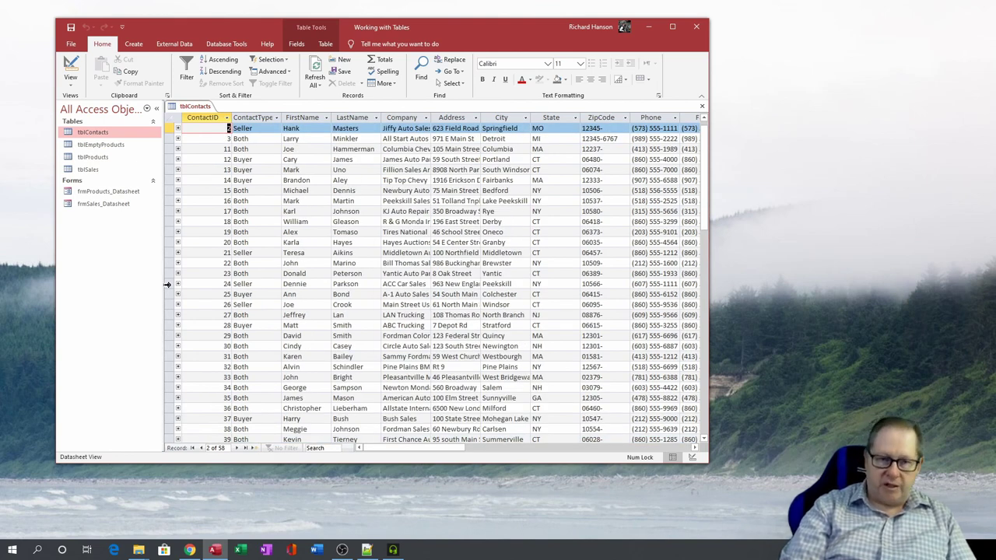
key(Page_Down)
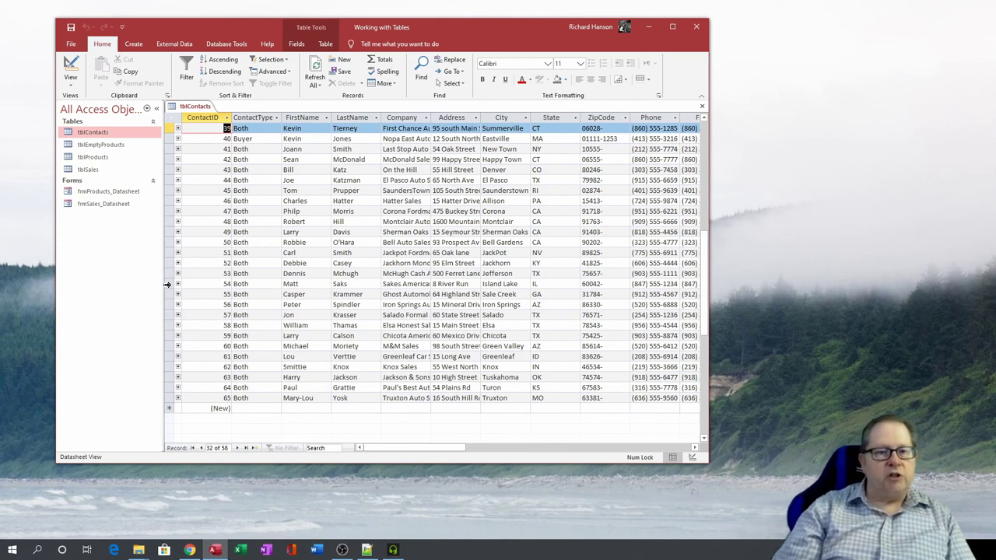
click(200, 214)
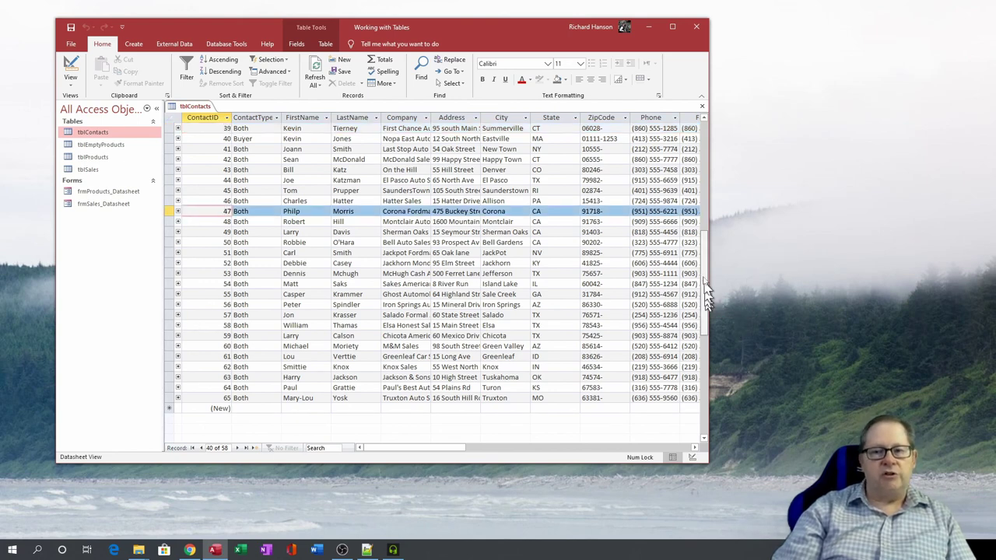
Select the entire FirstName column and display its sort and filter choices
mouse_move(704, 237)
mouse_down()
mouse_move(704, 178)
mouse_move(705, 289)
mouse_up()
click(302, 117)
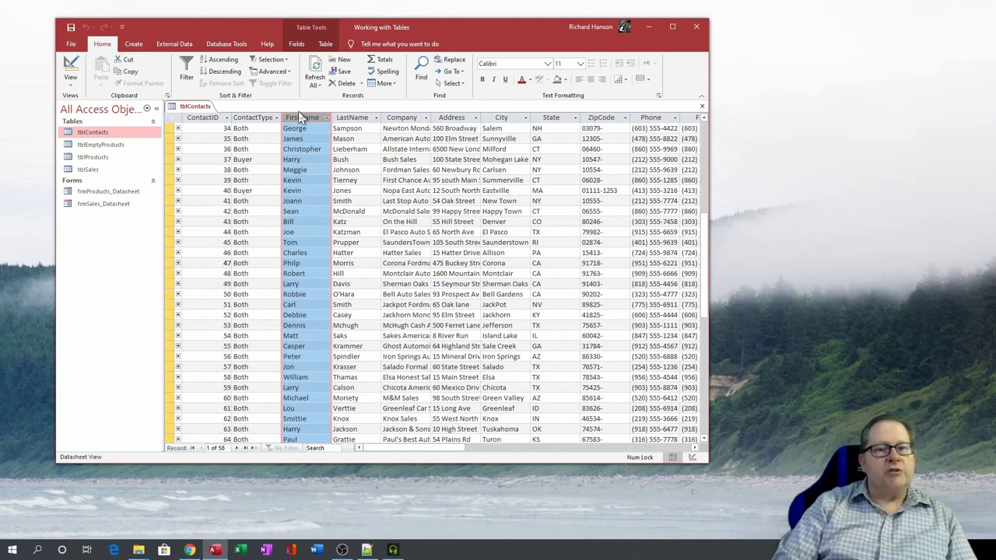
click(191, 67)
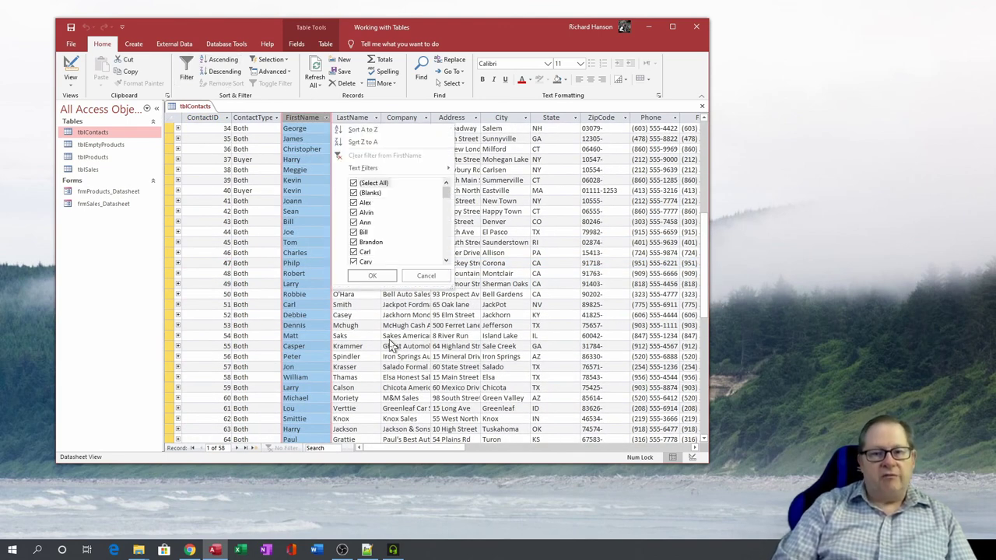
Apply an Equals text filter to the FirstName column with the wildcard criterion Chris*
mouse_move(383, 167)
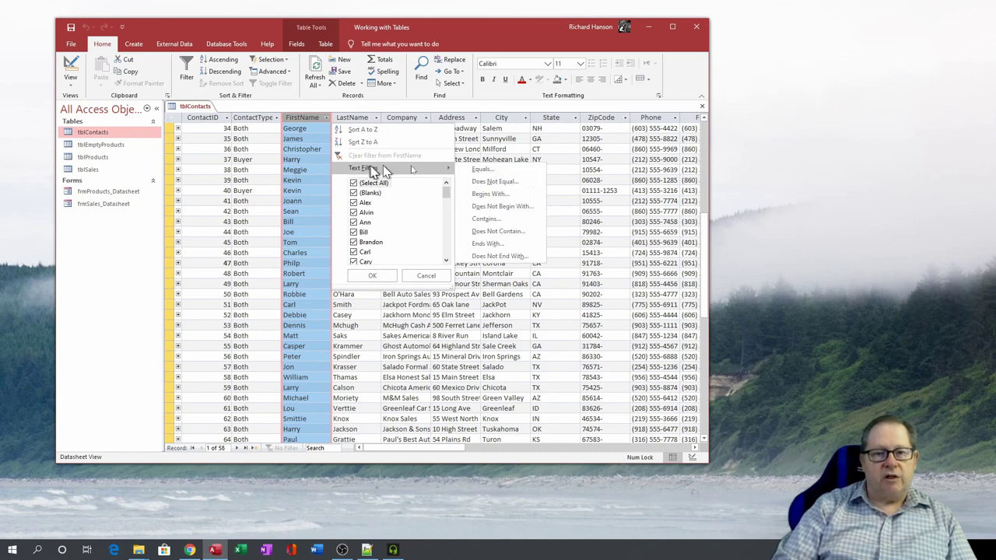
click(514, 172)
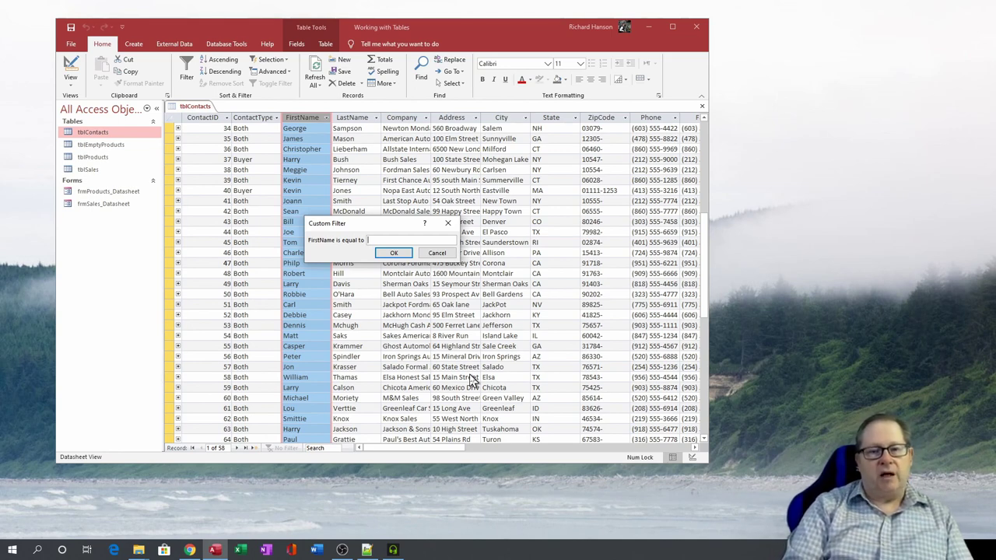
text(Chris*)
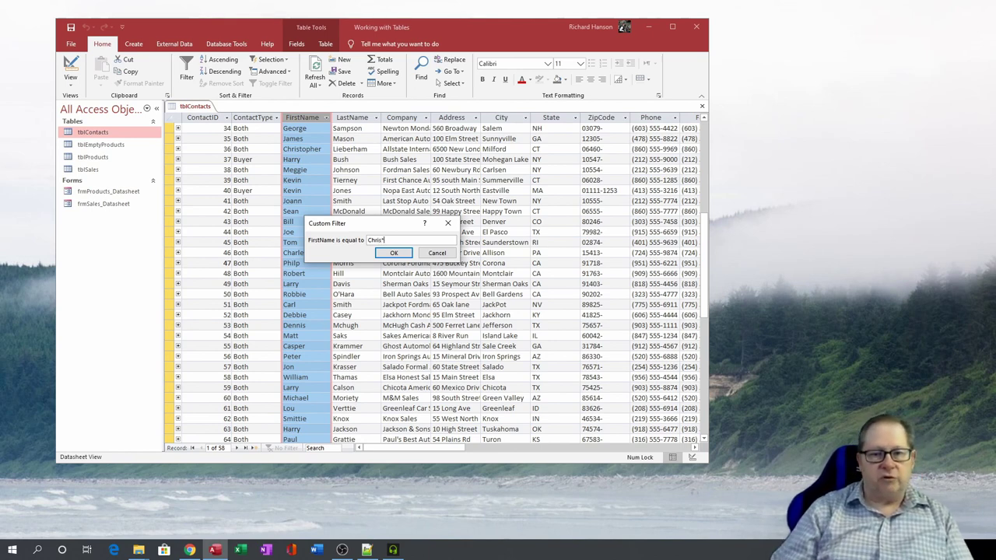
click(394, 253)
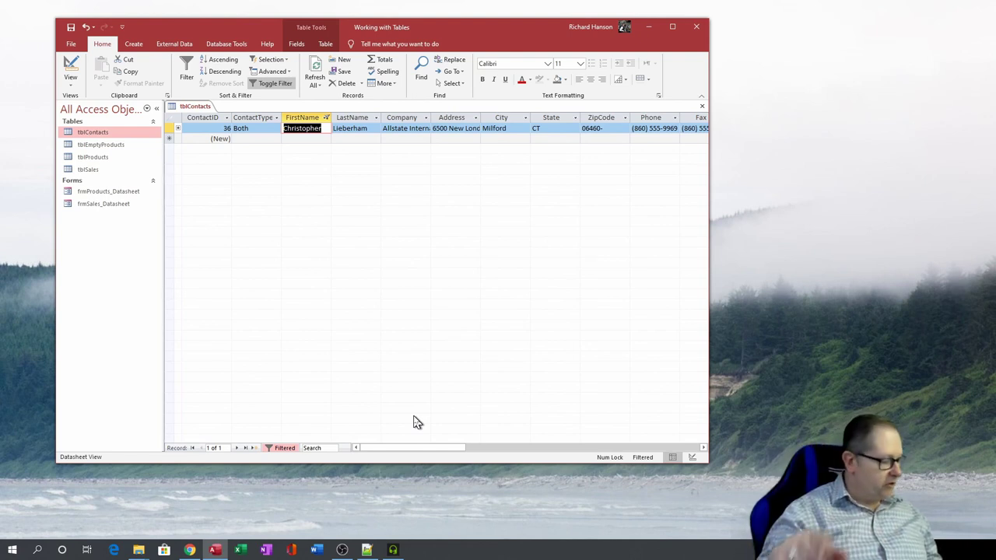
Reopen the Equals text filter on FirstName, replace the criterion with the example pattern 19[!67]1, and dismiss the filter dialog without applying it
click(187, 72)
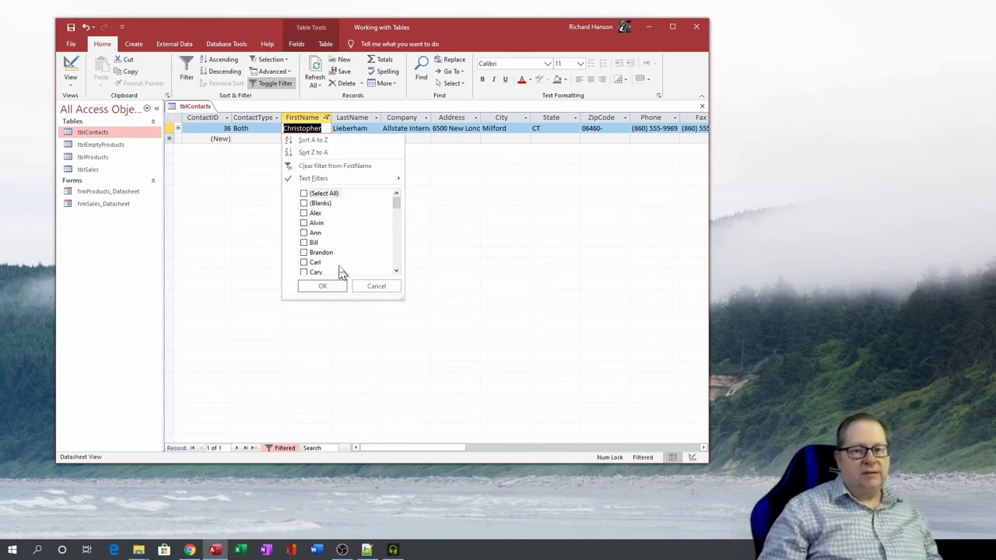
mouse_move(382, 182)
click(429, 182)
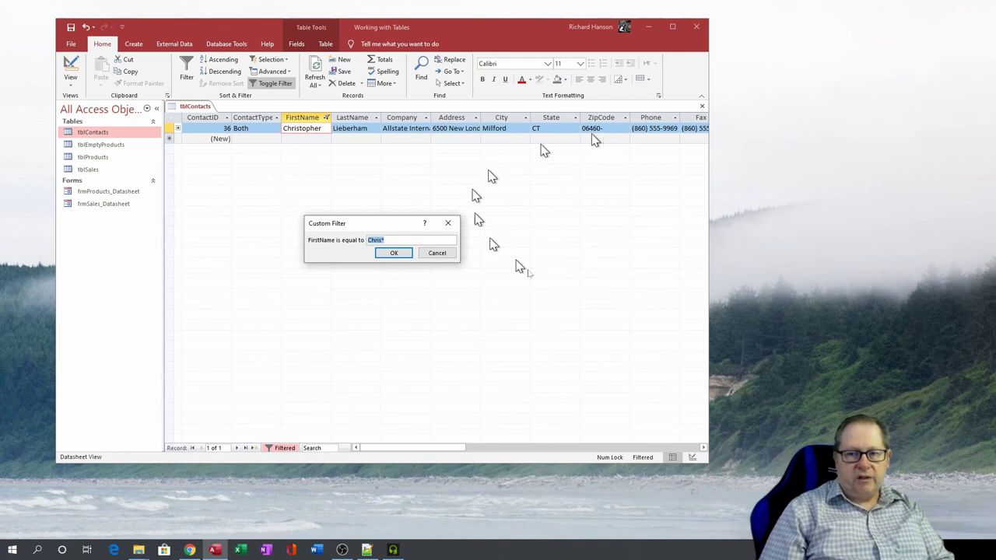
key(BackSpace)
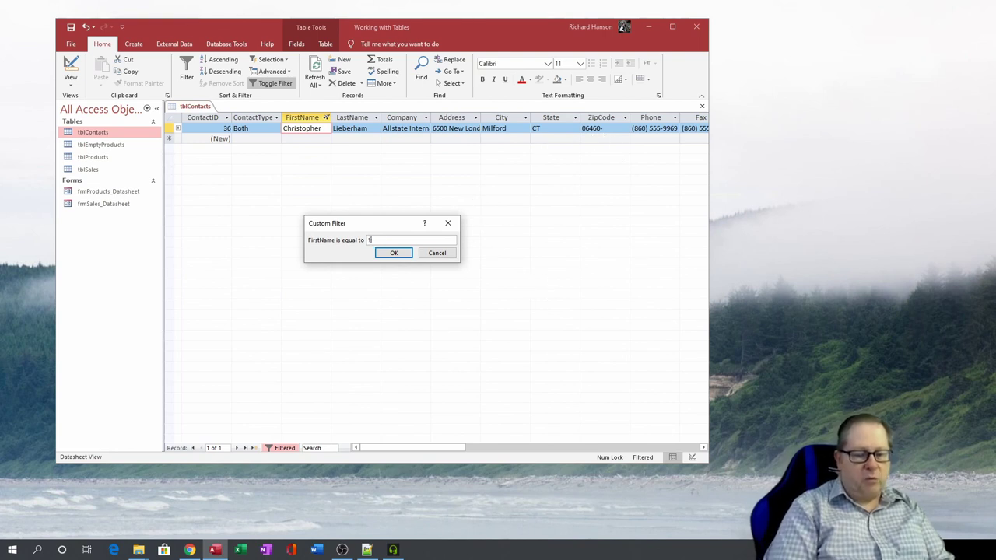
text(19/)
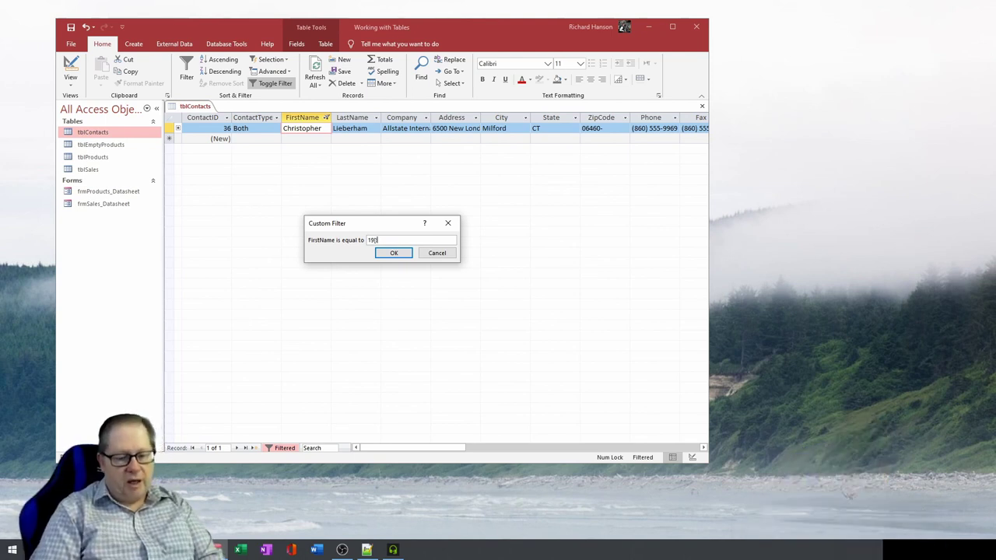
text(67])
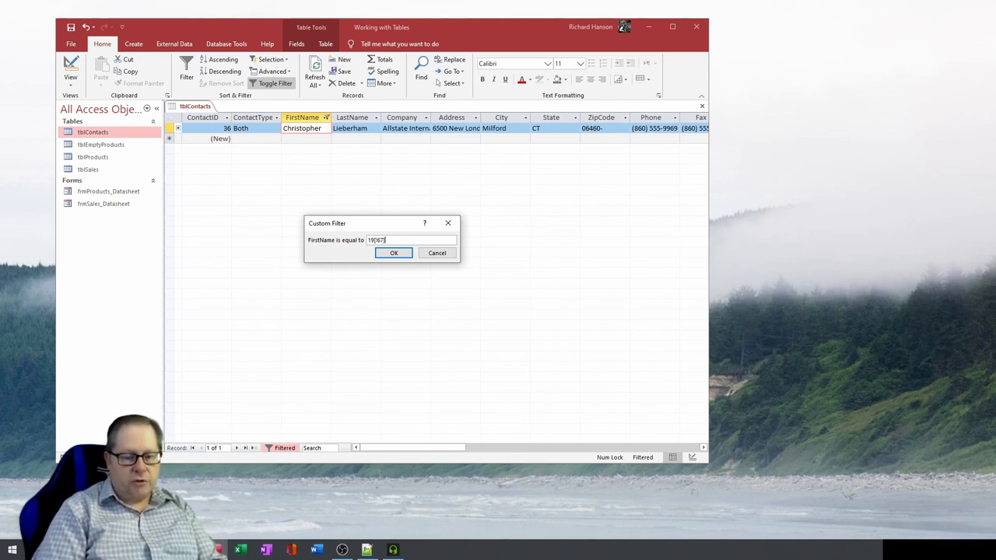
text(1)
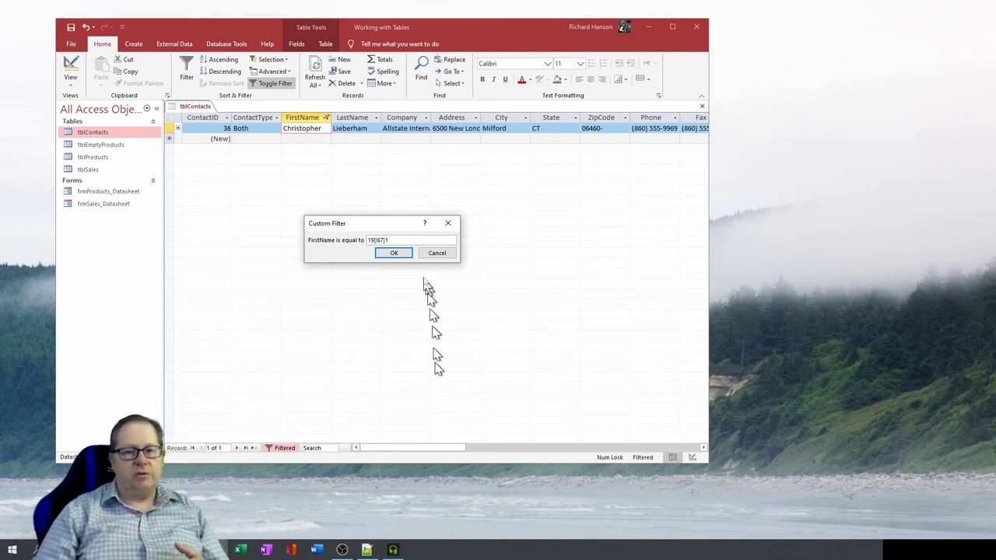
click(394, 254)
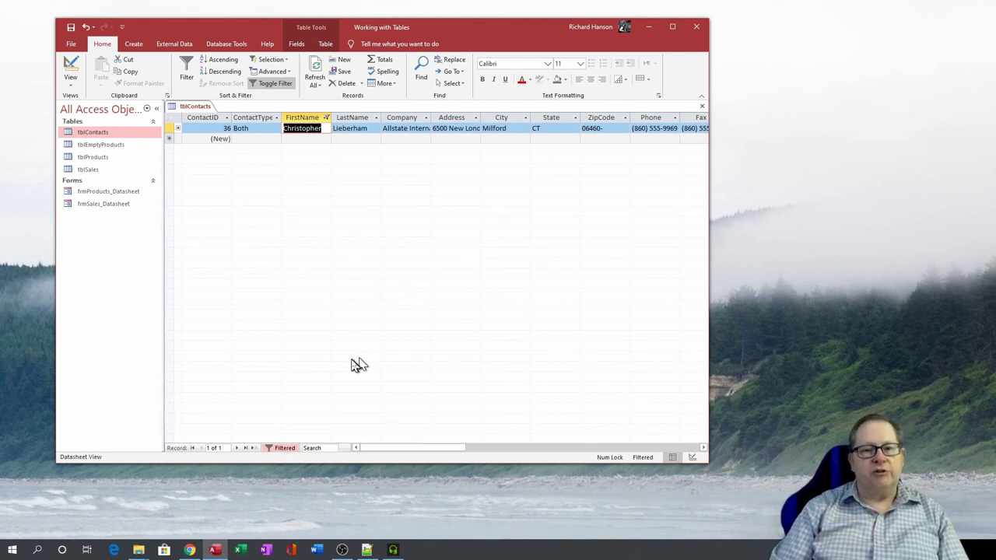
Review the FirstName column's filter choices and switch the filter off to list all contacts again
click(327, 117)
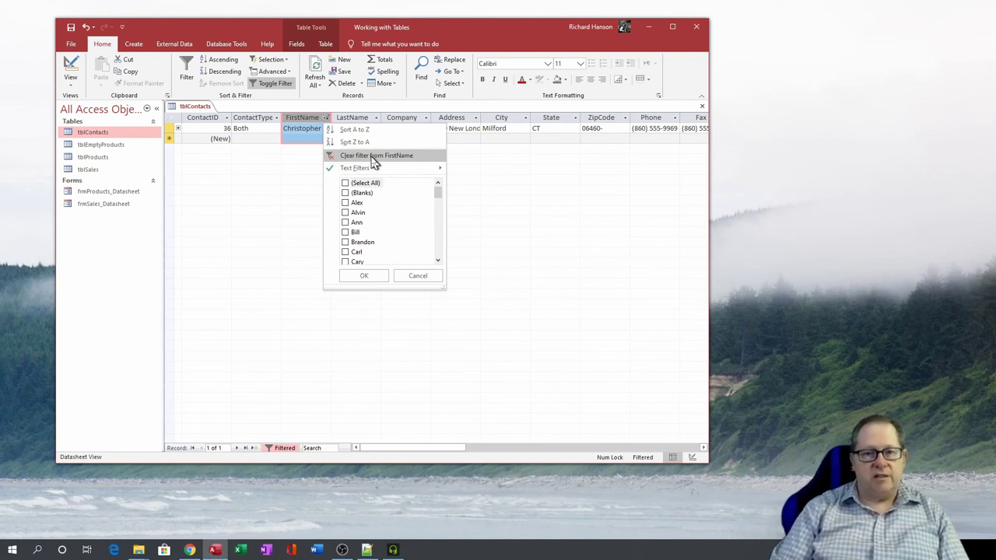
click(283, 85)
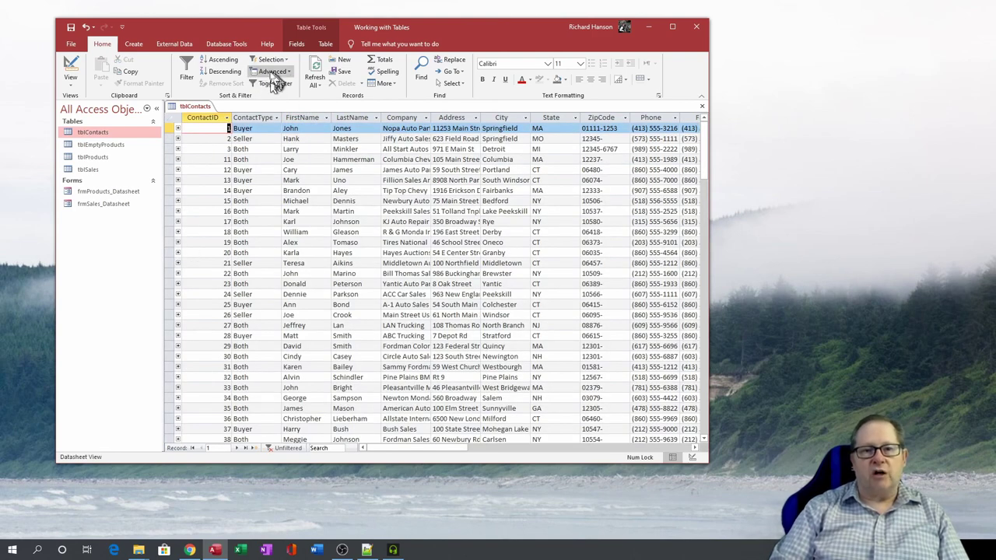